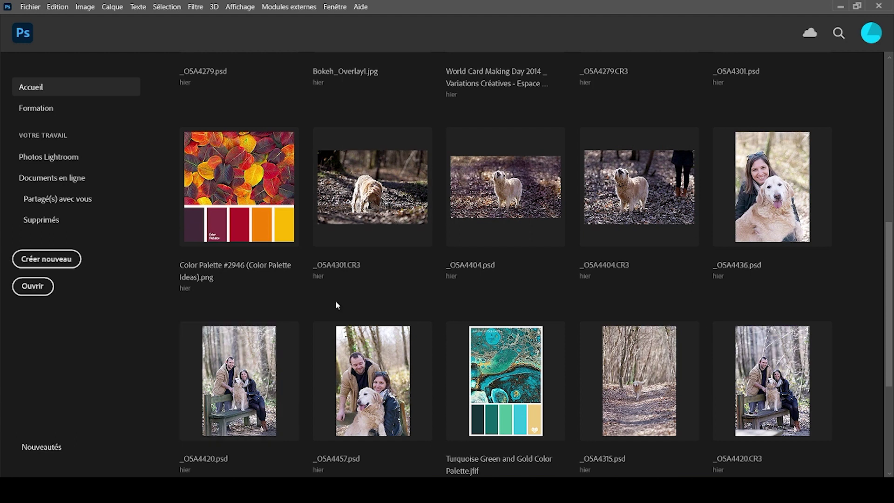
Create a new landscape document of 29.7 x 21 cm at 240 pixels/inch in RGB with a white background.
{"action": "scroll", "coordinate": [347, 338], "scroll_direction": "up", "scroll_amount": 8}
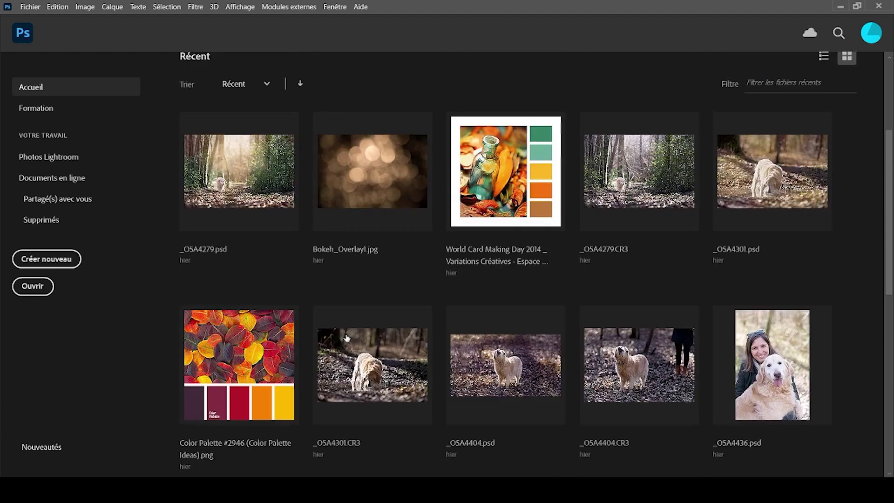
{"action": "left_click", "coordinate": [44, 264]}
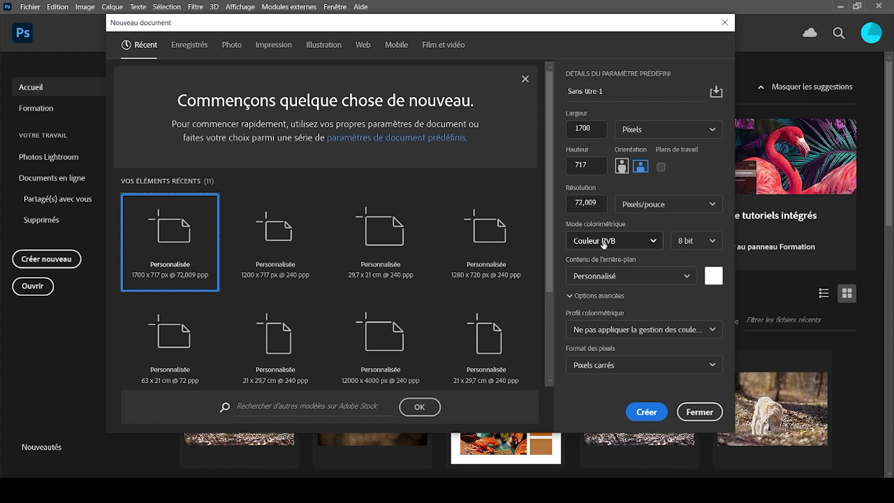
{"action": "left_click", "coordinate": [273, 233]}
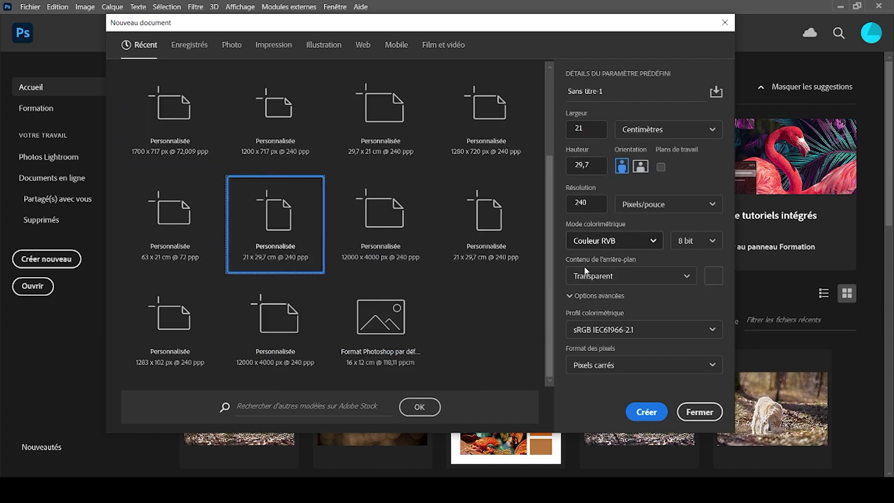
{"action": "left_click", "coordinate": [662, 168]}
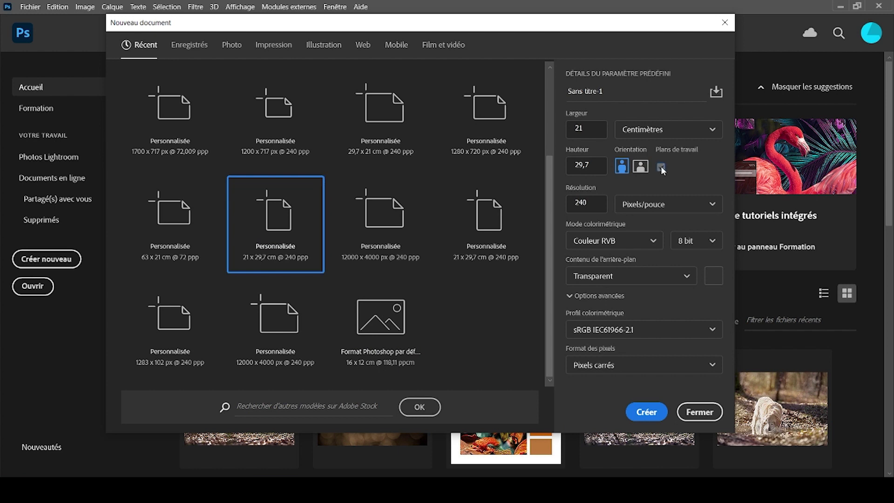
{"action": "left_click", "coordinate": [641, 169]}
{"action": "left_click", "coordinate": [622, 166]}
{"action": "left_click", "coordinate": [640, 167]}
{"action": "left_click", "coordinate": [629, 279]}
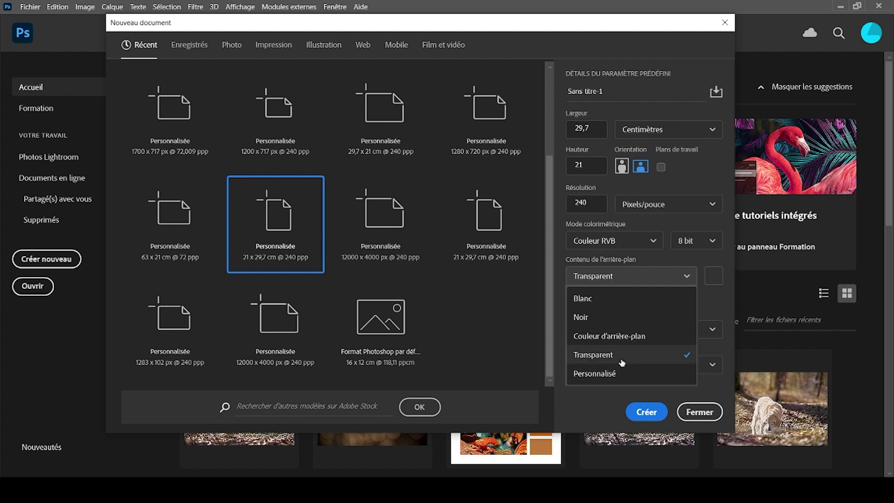
{"action": "left_click", "coordinate": [613, 305]}
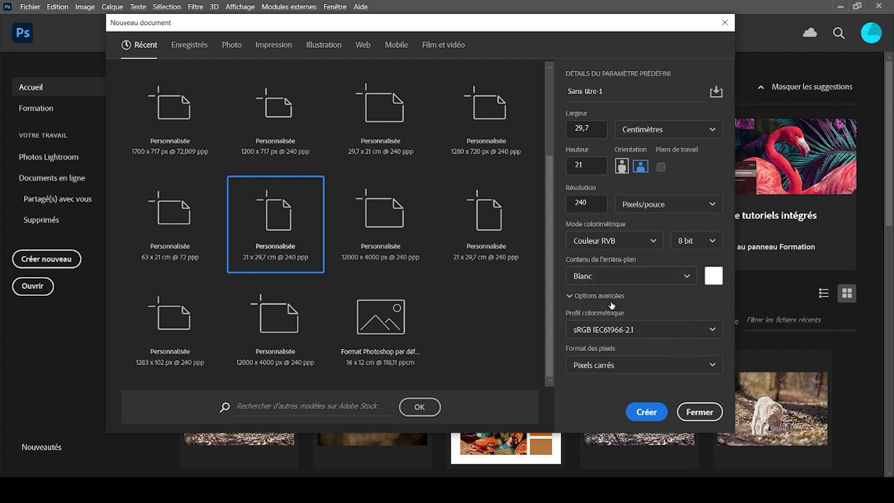
{"action": "left_click", "coordinate": [664, 412]}
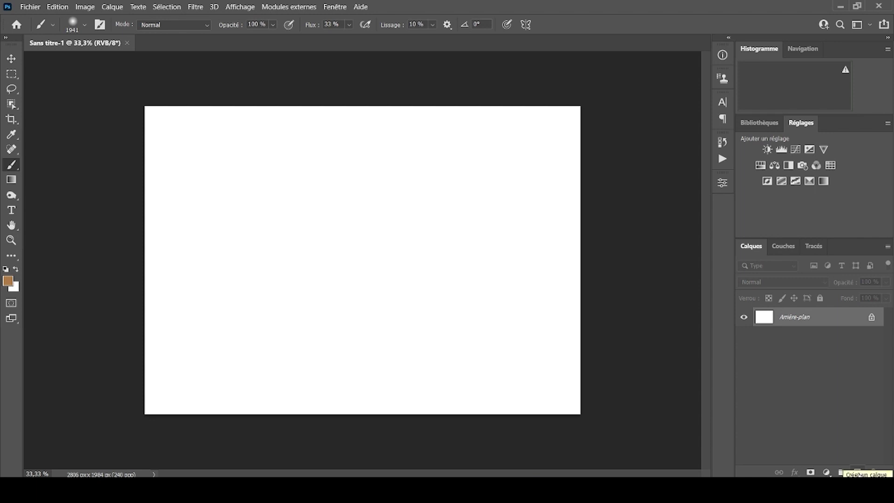
Add an empty layer above the background and set the soft round brush size to 100 px.
{"action": "left_click", "coordinate": [859, 472]}
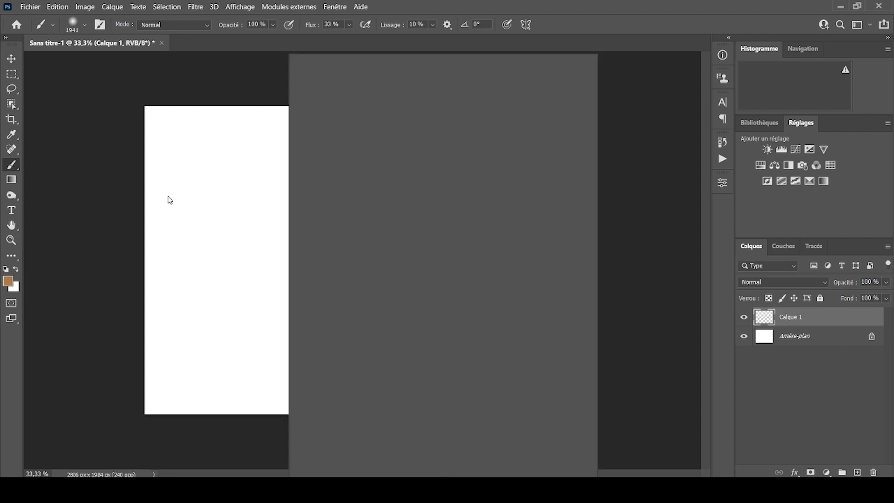
{"action": "right_click", "coordinate": [411, 175]}
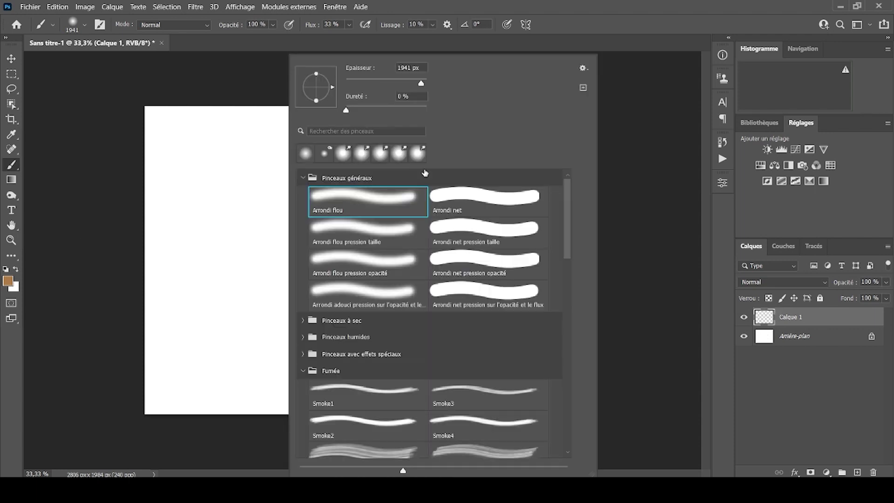
{"action": "left_click", "coordinate": [366, 79]}
{"action": "key", "text": "Return"}
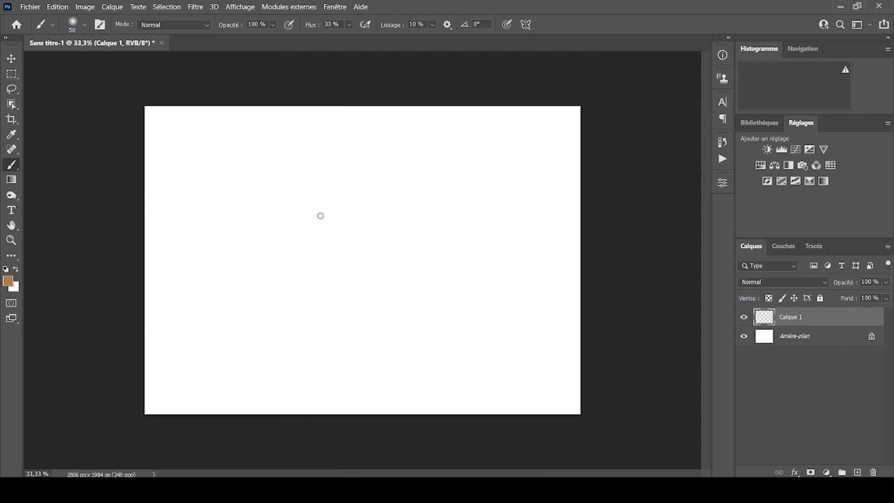
{"action": "key", "text": "bracketright"}
{"action": "key", "text": "bracketright"}
{"action": "key", "text": "bracketright"}
{"action": "key", "text": "bracketright"}
{"action": "key", "text": "bracketright"}
Paint two separate brown scribbles on the new layer, and check its transparency by temporarily hiding the background.
{"action": "mouse_move", "coordinate": [216, 205]}
{"action": "left_mouse_down"}
{"action": "mouse_move", "coordinate": [306, 273]}
{"action": "mouse_move", "coordinate": [216, 194]}
{"action": "mouse_move", "coordinate": [264, 222]}
{"action": "mouse_move", "coordinate": [237, 154]}
{"action": "left_mouse_up"}
{"action": "mouse_move", "coordinate": [481, 203]}
{"action": "left_mouse_down"}
{"action": "mouse_move", "coordinate": [448, 259]}
{"action": "mouse_move", "coordinate": [477, 306]}
{"action": "mouse_move", "coordinate": [448, 307]}
{"action": "left_mouse_up"}
{"action": "mouse_move", "coordinate": [396, 283]}
{"action": "left_mouse_down"}
{"action": "mouse_move", "coordinate": [476, 163]}
{"action": "mouse_move", "coordinate": [460, 184]}
{"action": "mouse_move", "coordinate": [455, 160]}
{"action": "left_mouse_up"}
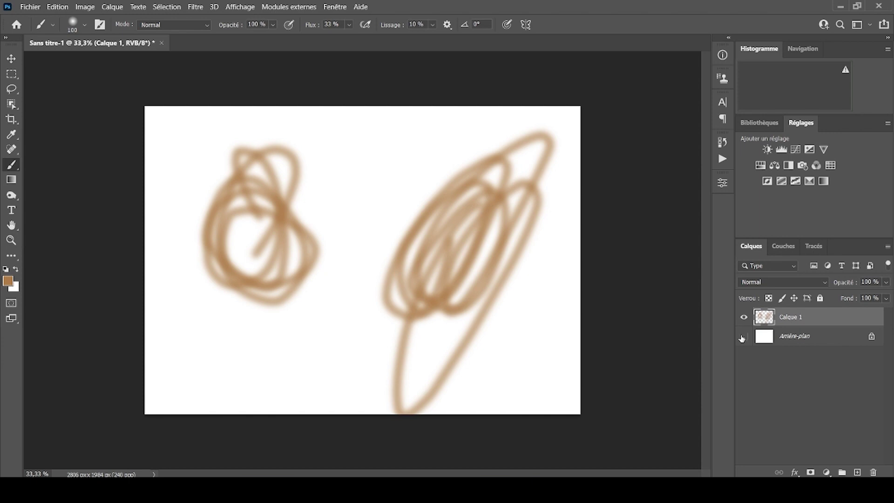
{"action": "left_click", "coordinate": [744, 337]}
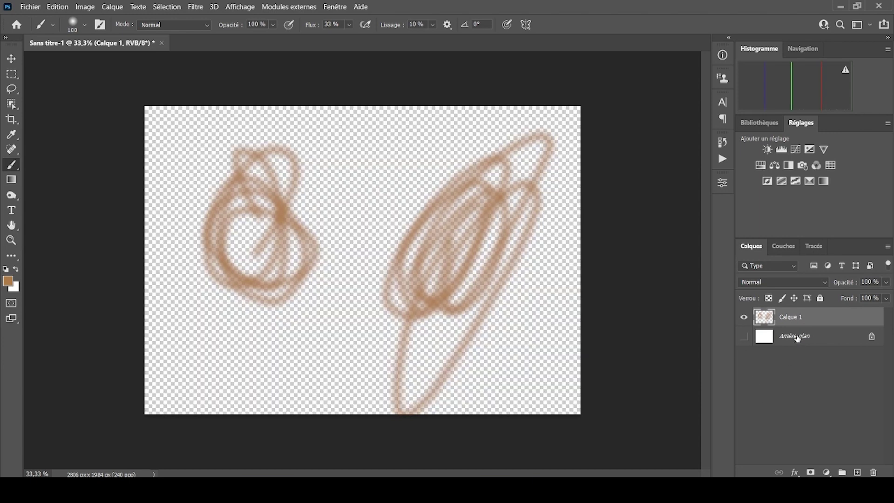
{"action": "left_click", "coordinate": [743, 336]}
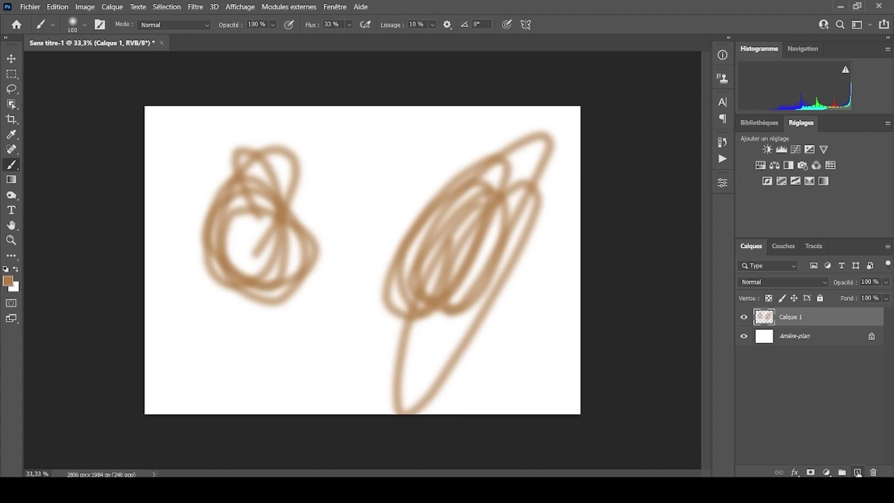
Add another layer above the scribbles and fill it entirely with purple #6a2ed8 using the Paint Bucket tool.
{"action": "left_click", "coordinate": [858, 473]}
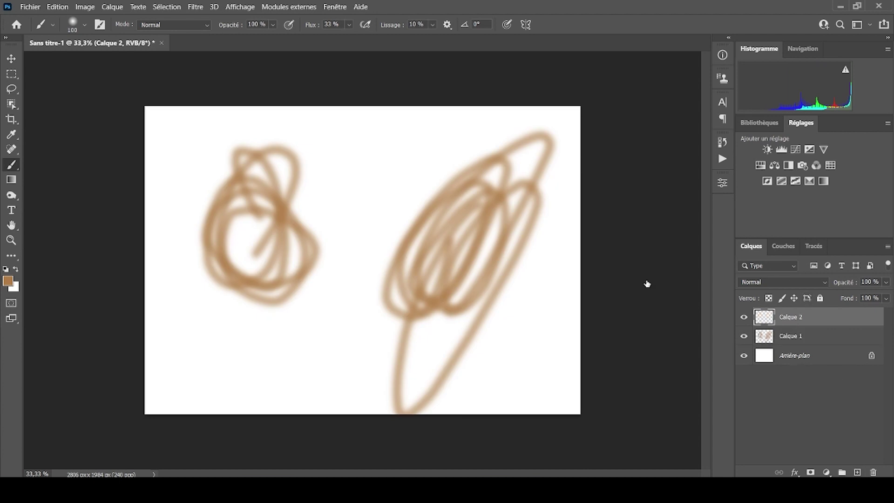
{"action": "right_click", "coordinate": [11, 166]}
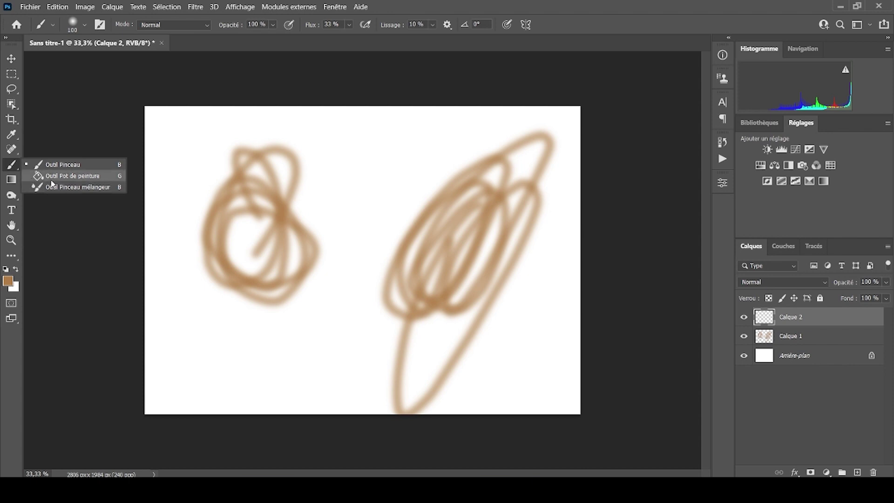
{"action": "left_click", "coordinate": [52, 184]}
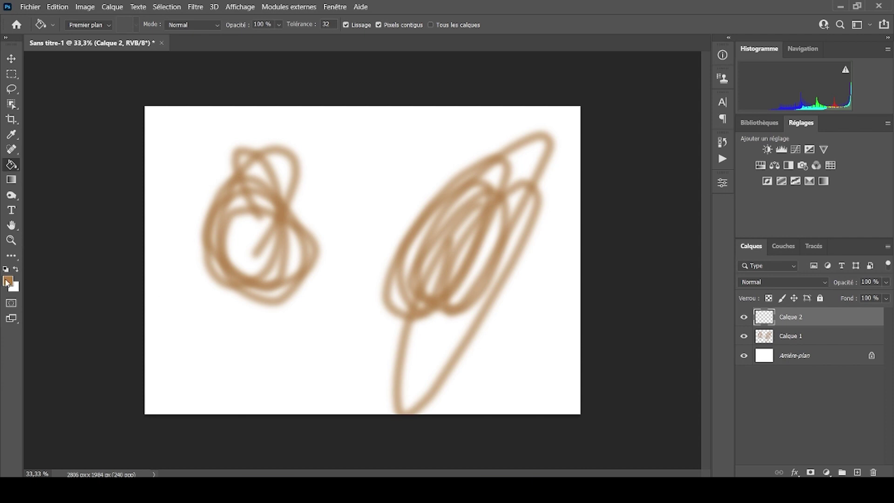
{"action": "left_click", "coordinate": [8, 281]}
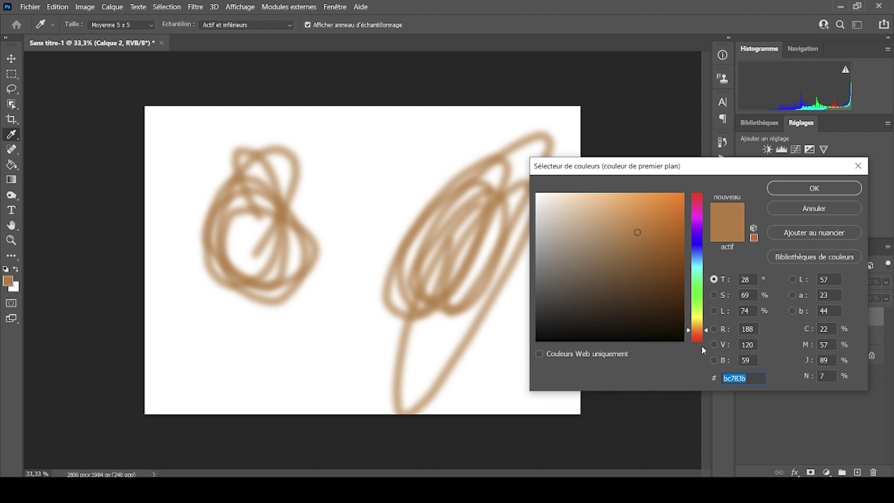
{"action": "left_click_drag", "start_coordinate": [702, 334], "coordinate": [695, 238]}
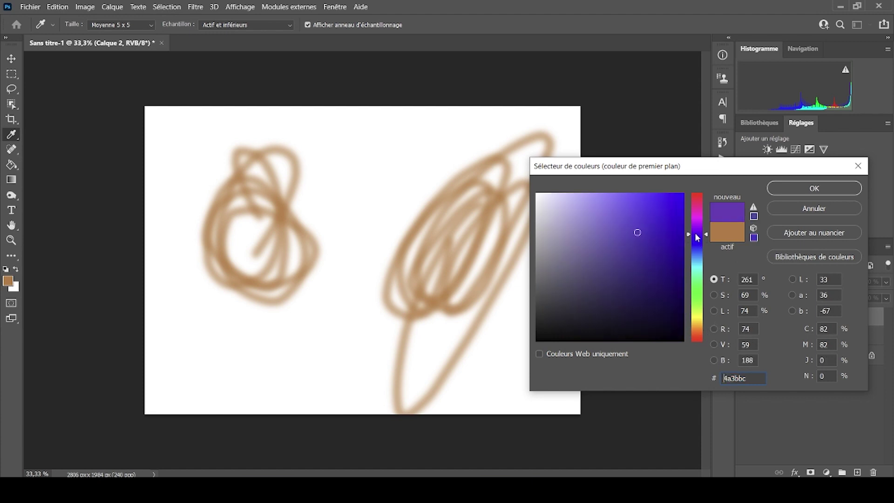
{"action": "left_click", "coordinate": [653, 217]}
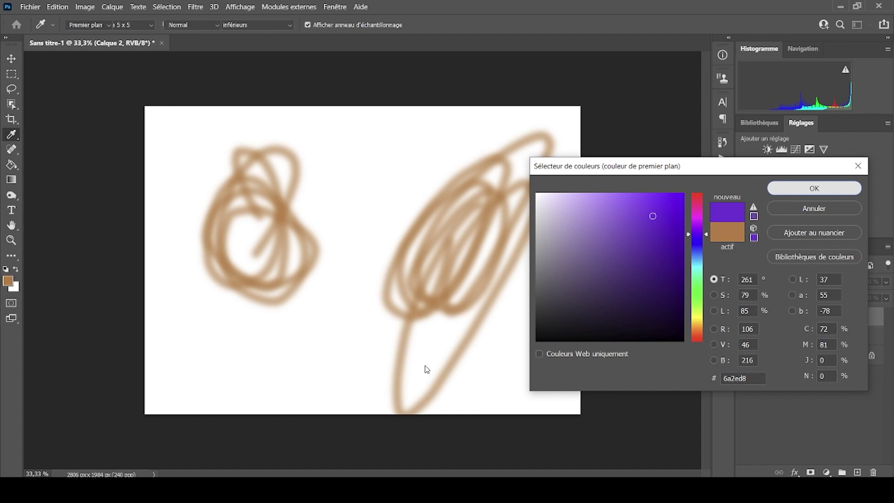
{"action": "key", "text": "Return"}
{"action": "key", "text": "g"}
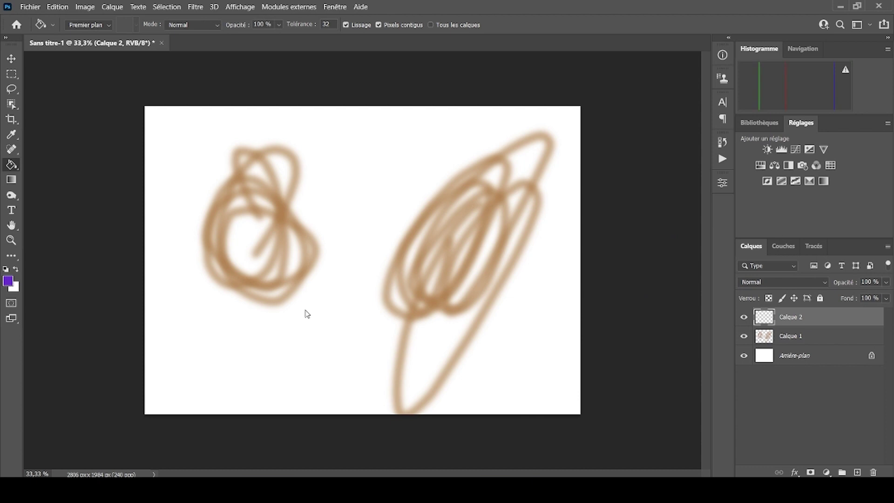
{"action": "left_click", "coordinate": [306, 312]}
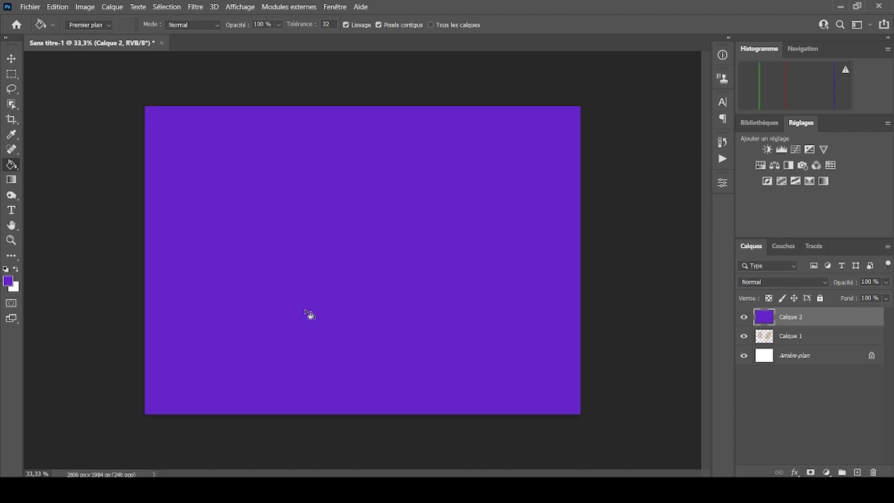
Move the scribble layer Calque 1 above the purple layer Calque 2.
{"action": "key", "text": "h"}
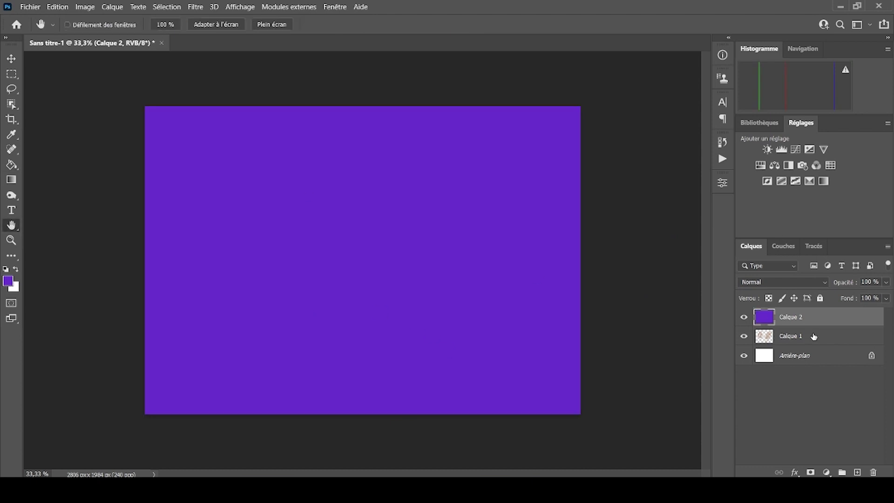
{"action": "left_click", "coordinate": [764, 340]}
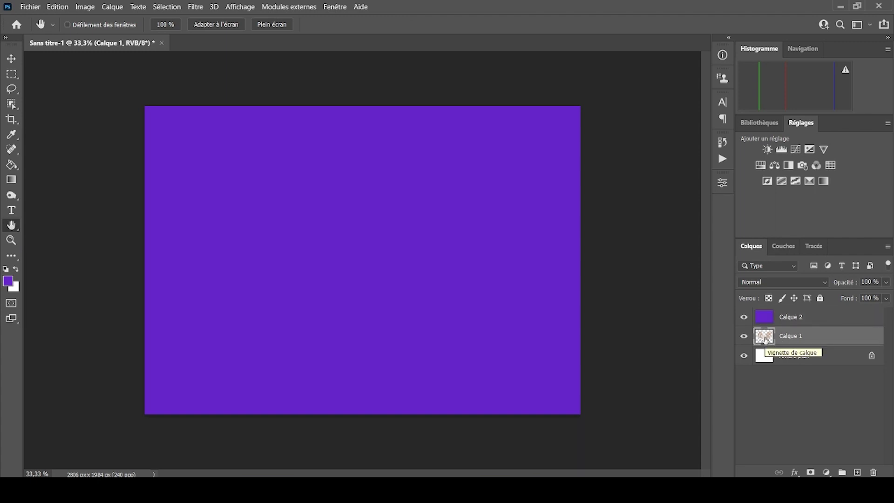
{"action": "left_click_drag", "start_coordinate": [765, 340], "coordinate": [766, 312]}
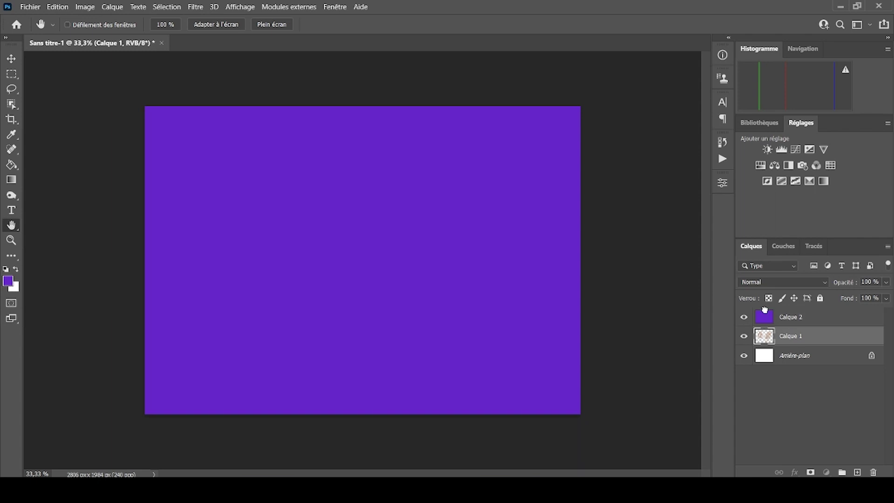
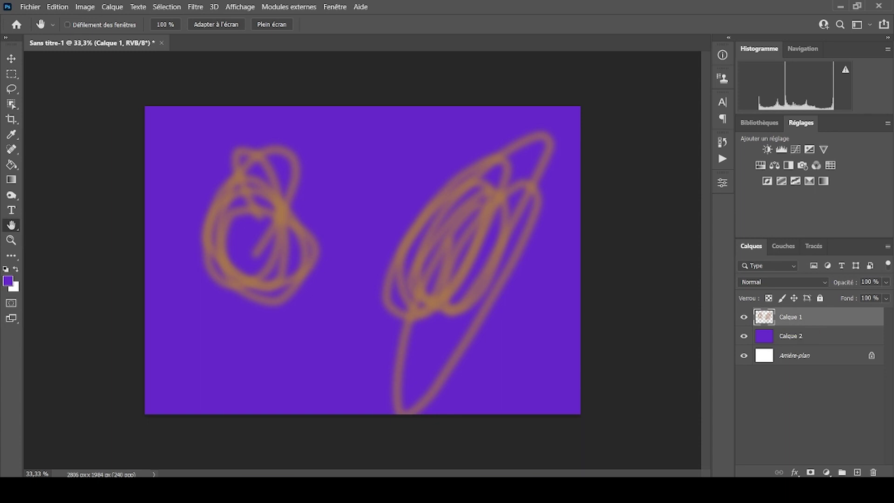
Add a layer mask to the purple layer Calque 2 and paint long curving black brush strokes on the mask.
{"action": "left_click", "coordinate": [764, 337]}
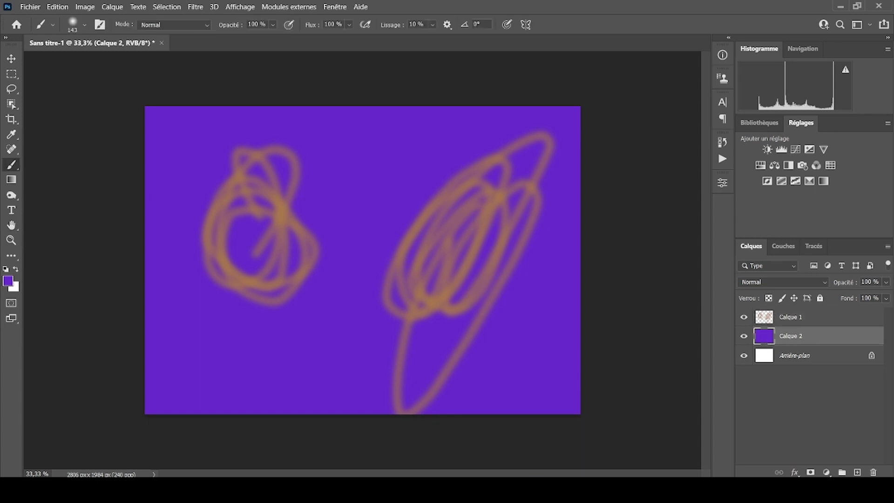
{"action": "left_click", "coordinate": [810, 472]}
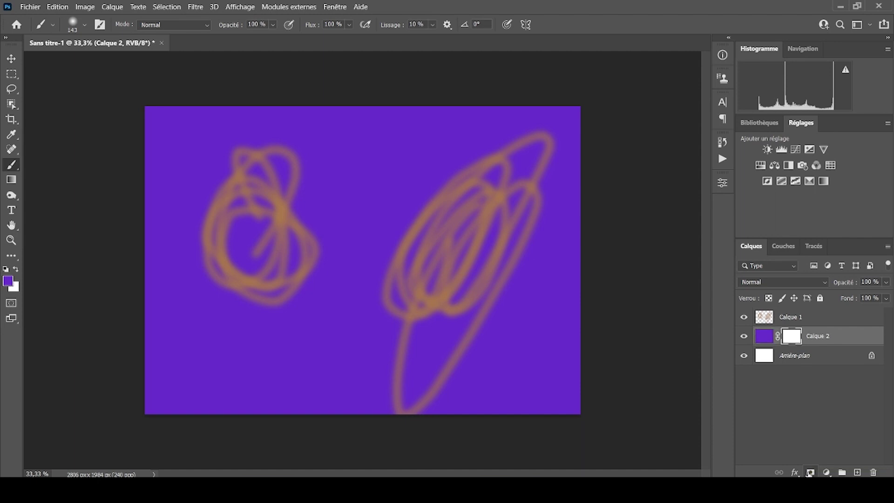
{"action": "left_click", "coordinate": [794, 336]}
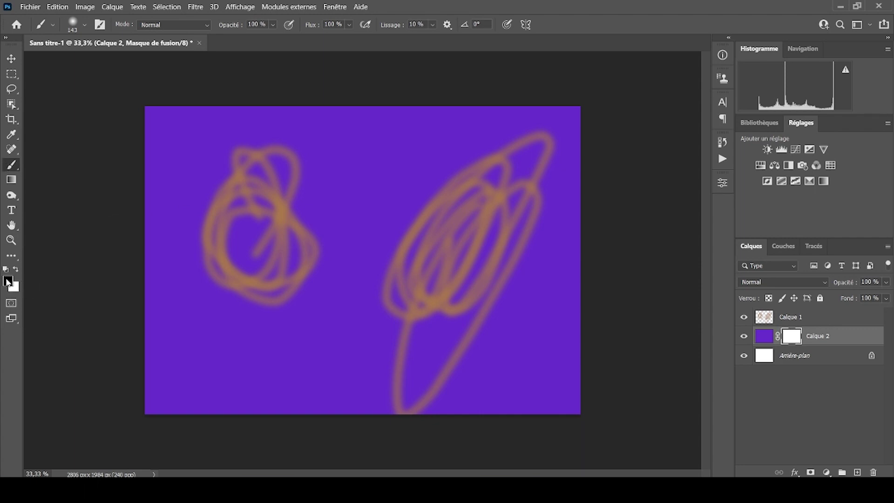
{"action": "mouse_move", "coordinate": [140, 303]}
{"action": "left_mouse_down"}
{"action": "mouse_move", "coordinate": [425, 205]}
{"action": "mouse_move", "coordinate": [577, 126]}
{"action": "mouse_move", "coordinate": [365, 100]}
{"action": "mouse_move", "coordinate": [333, 295]}
{"action": "mouse_move", "coordinate": [362, 377]}
{"action": "mouse_move", "coordinate": [388, 128]}
{"action": "mouse_move", "coordinate": [161, 191]}
{"action": "left_mouse_up"}
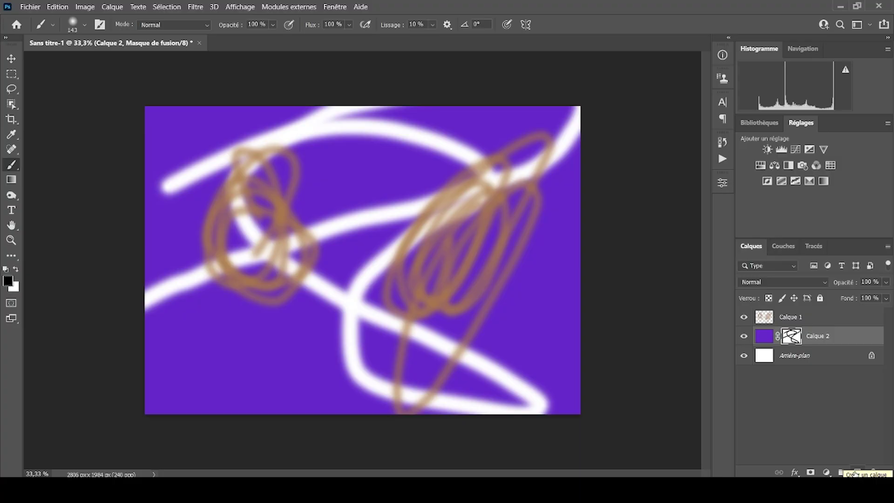
Add a new layer between Calque 1 and Calque 2, fill it with yellow #d8ca2e using the Paint Bucket, and deselect all layers.
{"action": "left_click", "coordinate": [856, 473]}
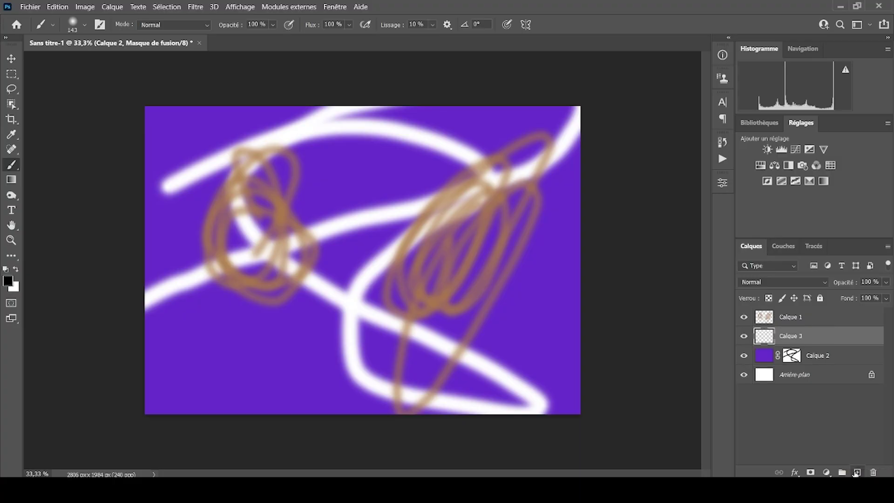
{"action": "left_click", "coordinate": [329, 174], "text": "alt"}
{"action": "right_click", "coordinate": [11, 165]}
{"action": "left_click", "coordinate": [38, 177]}
{"action": "right_click", "coordinate": [11, 166]}
{"action": "left_click", "coordinate": [47, 191]}
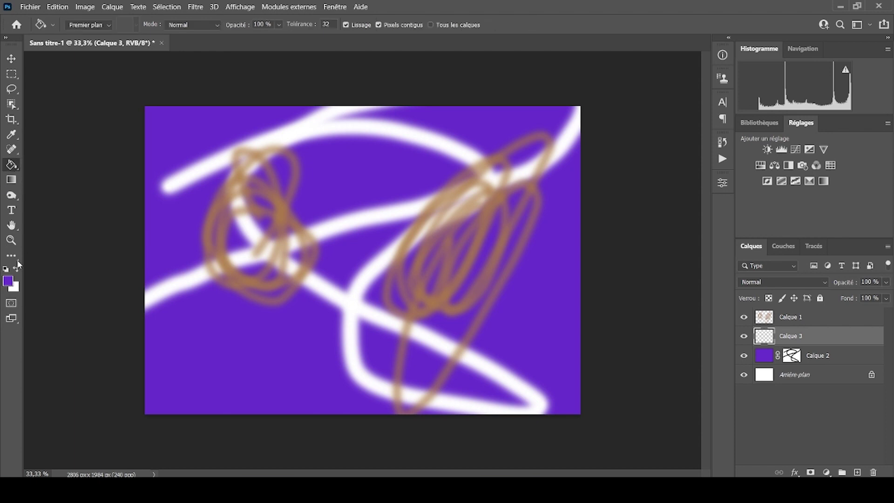
{"action": "left_click", "coordinate": [7, 282]}
{"action": "left_click", "coordinate": [702, 323]}
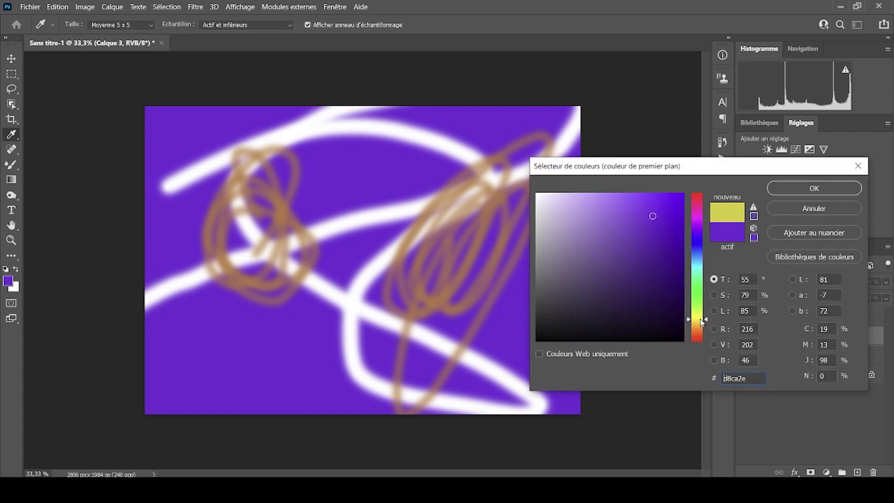
{"action": "key", "text": "Return"}
{"action": "right_click", "coordinate": [11, 166]}
{"action": "left_click", "coordinate": [43, 176]}
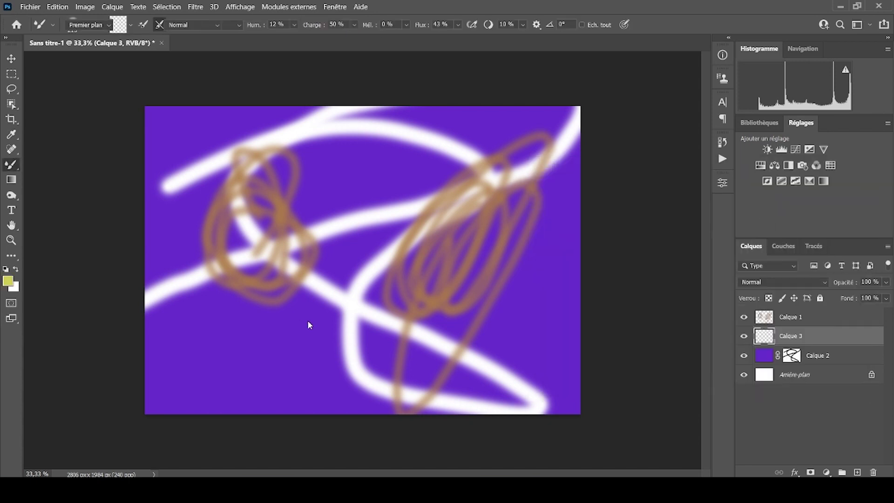
{"action": "key", "text": "g"}
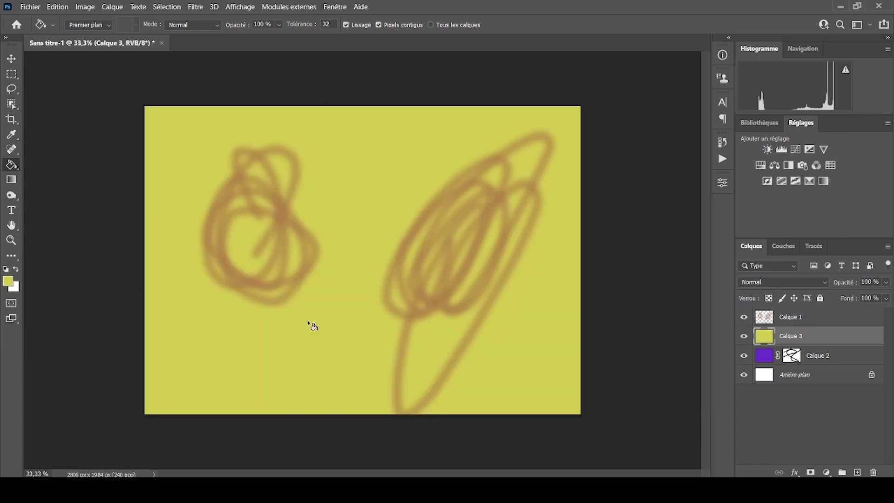
{"action": "left_click", "coordinate": [832, 459]}
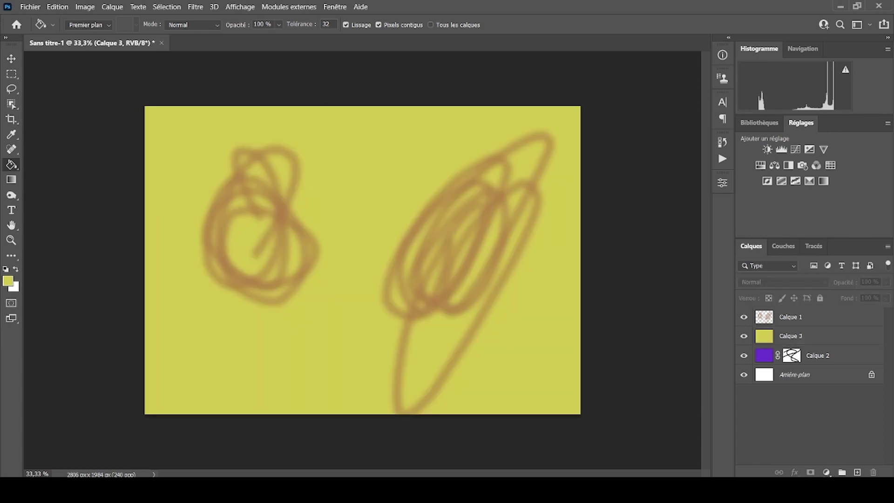
Add a layer mask to the yellow layer Calque 3 and brush long curving strokes on it in grey #7b7b7b.
{"action": "left_click", "coordinate": [783, 343]}
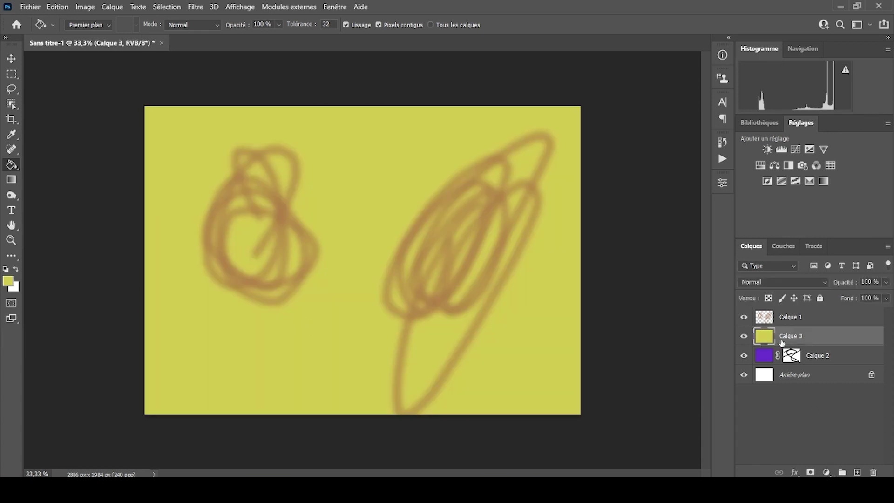
{"action": "left_click", "coordinate": [811, 473]}
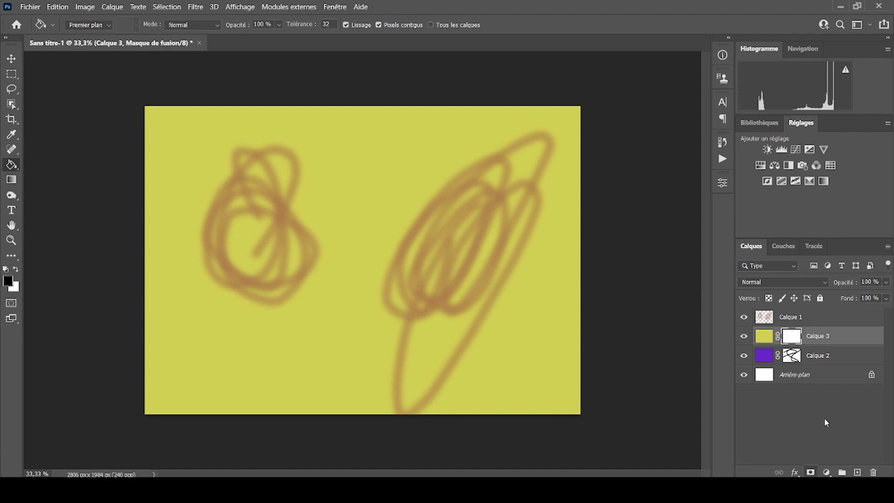
{"action": "right_click", "coordinate": [13, 168]}
{"action": "left_click", "coordinate": [52, 161]}
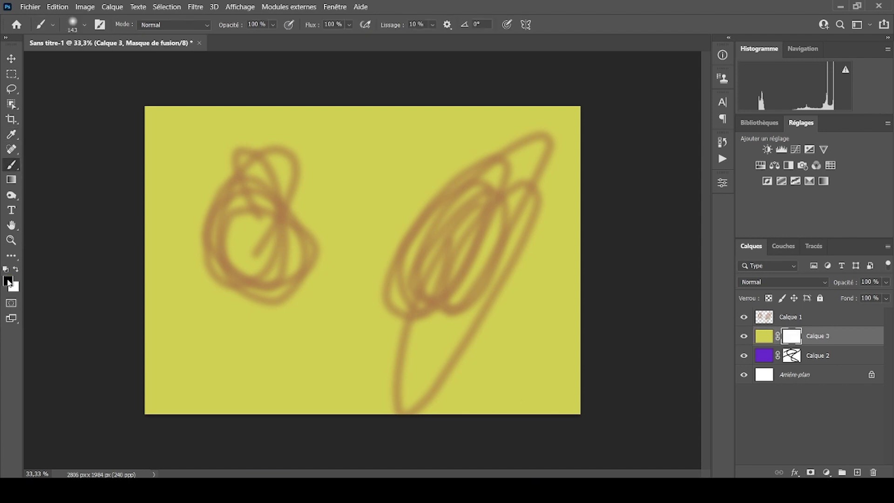
{"action": "left_click", "coordinate": [8, 281]}
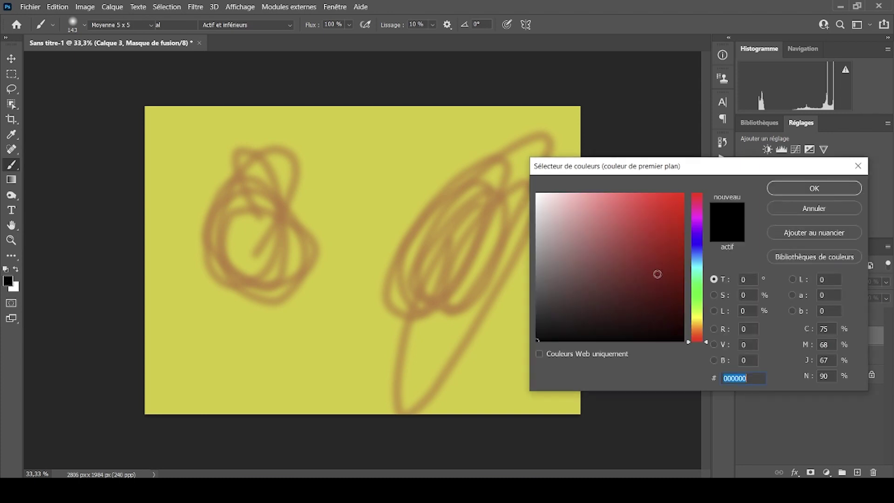
{"action": "mouse_move", "coordinate": [538, 289]}
{"action": "left_mouse_down"}
{"action": "mouse_move", "coordinate": [504, 230]}
{"action": "mouse_move", "coordinate": [508, 270]}
{"action": "left_mouse_up"}
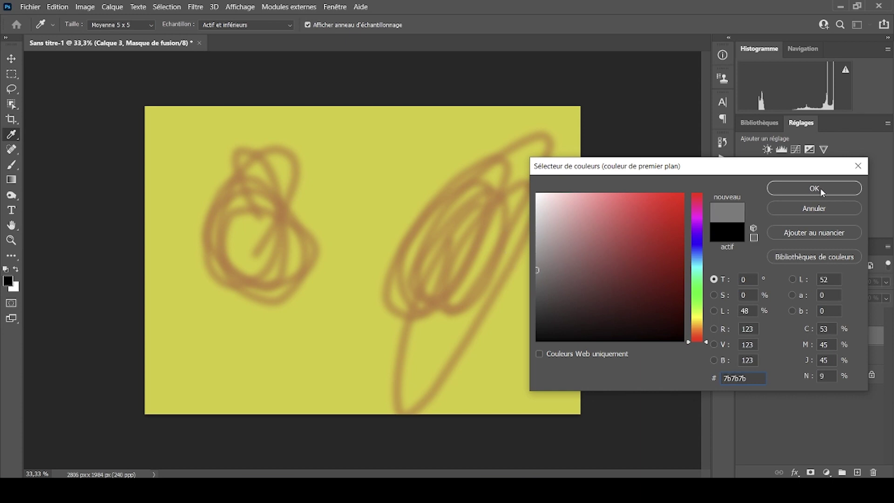
{"action": "left_click", "coordinate": [822, 188]}
{"action": "key", "text": "b"}
{"action": "mouse_move", "coordinate": [393, 88]}
{"action": "left_mouse_down"}
{"action": "mouse_move", "coordinate": [366, 149]}
{"action": "mouse_move", "coordinate": [211, 309]}
{"action": "mouse_move", "coordinate": [184, 261]}
{"action": "mouse_move", "coordinate": [400, 231]}
{"action": "mouse_move", "coordinate": [505, 121]}
{"action": "mouse_move", "coordinate": [312, 432]}
{"action": "left_mouse_up"}
{"action": "mouse_move", "coordinate": [279, 280]}
{"action": "left_mouse_down"}
{"action": "mouse_move", "coordinate": [405, 410]}
{"action": "mouse_move", "coordinate": [326, 336]}
{"action": "mouse_move", "coordinate": [484, 238]}
{"action": "mouse_move", "coordinate": [419, 228]}
{"action": "left_mouse_up"}
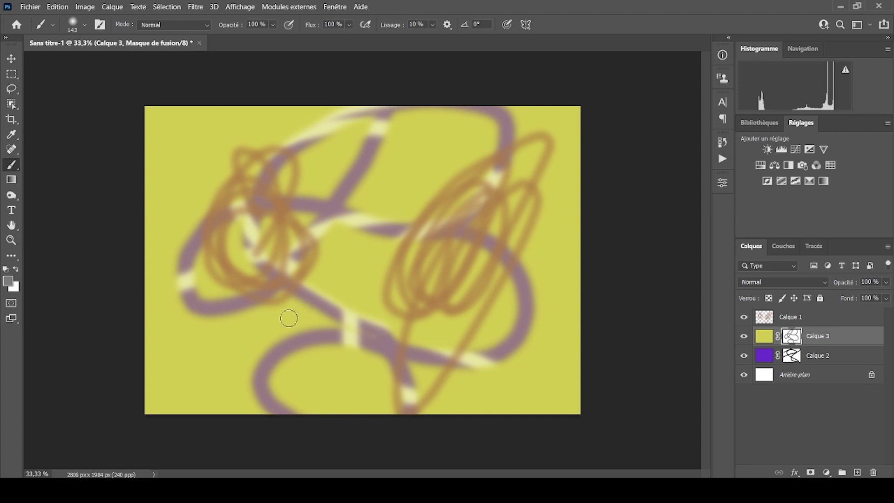
Set the foreground colour to black and paint out the upper-left corner of the image on Calque 3's mask.
{"action": "left_click", "coordinate": [8, 281]}
{"action": "left_click", "coordinate": [530, 344]}
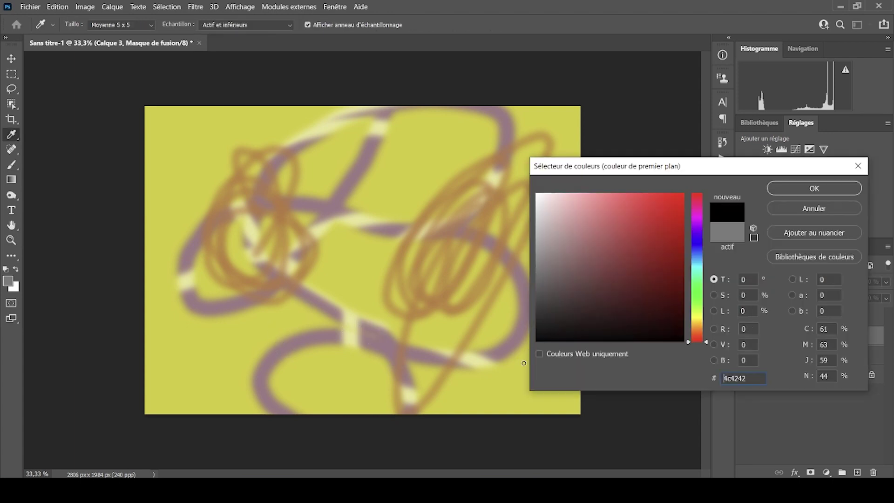
{"action": "left_click", "coordinate": [786, 184]}
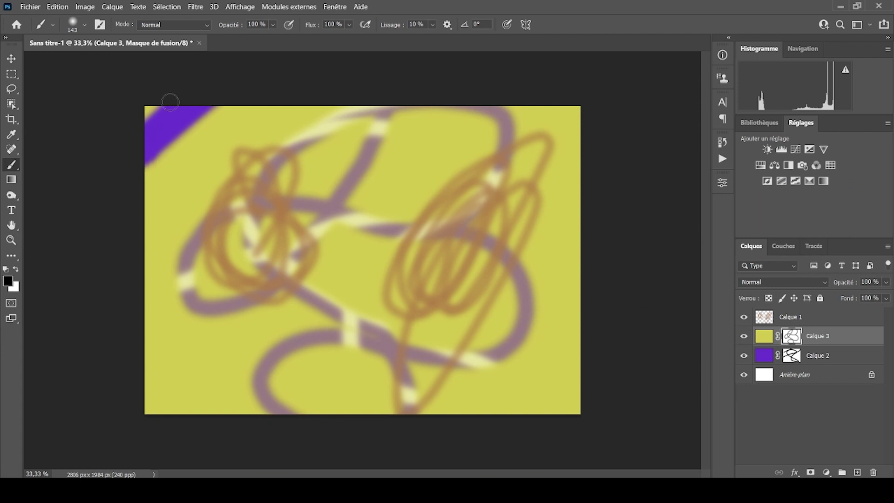
{"action": "left_click_drag", "start_coordinate": [229, 99], "coordinate": [156, 198]}
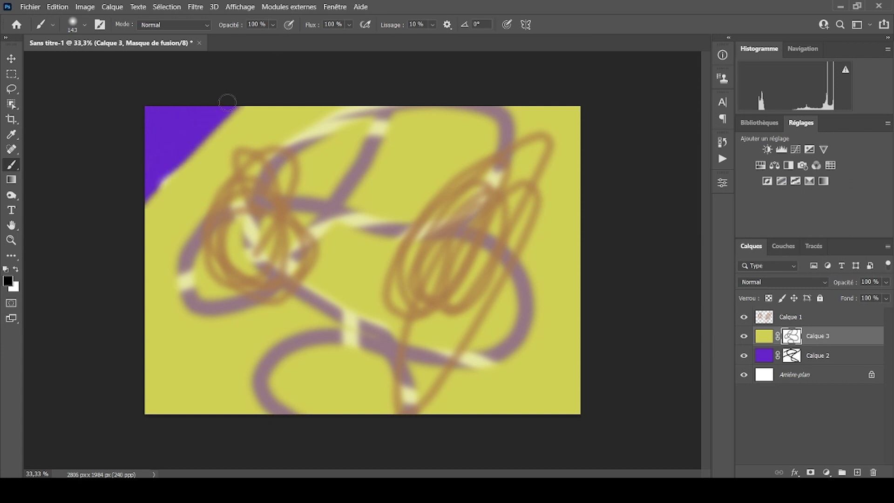
{"action": "left_click_drag", "start_coordinate": [173, 167], "coordinate": [88, 252]}
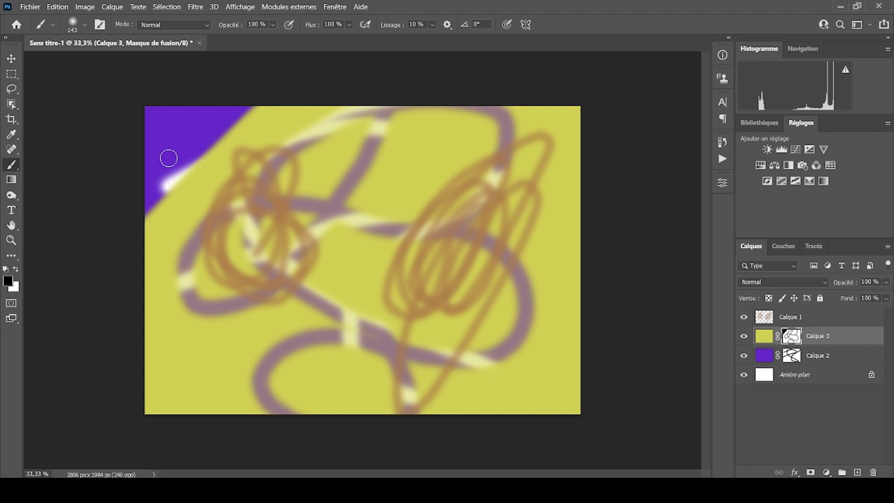
Paint white diagonally across the blackened corner of Calque 3's mask and over a lower-right black stroke on Calque 2's mask.
{"action": "left_click", "coordinate": [15, 269]}
{"action": "left_click", "coordinate": [16, 269]}
{"action": "left_click_drag", "start_coordinate": [155, 128], "coordinate": [114, 172]}
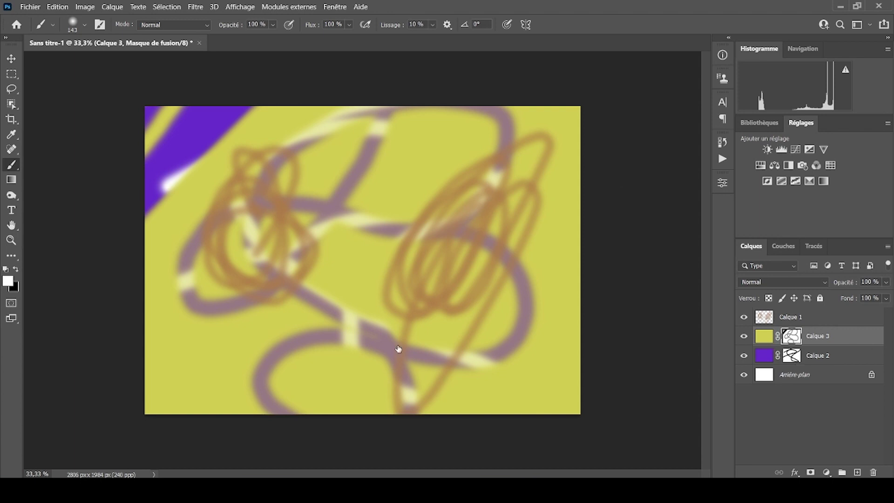
{"action": "key", "text": "alt+bracketleft"}
{"action": "mouse_move", "coordinate": [480, 360]}
{"action": "left_mouse_down"}
{"action": "mouse_move", "coordinate": [461, 369]}
{"action": "mouse_move", "coordinate": [510, 345]}
{"action": "mouse_move", "coordinate": [412, 360]}
{"action": "mouse_move", "coordinate": [488, 346]}
{"action": "mouse_move", "coordinate": [370, 343]}
{"action": "mouse_move", "coordinate": [508, 345]}
{"action": "left_mouse_up"}
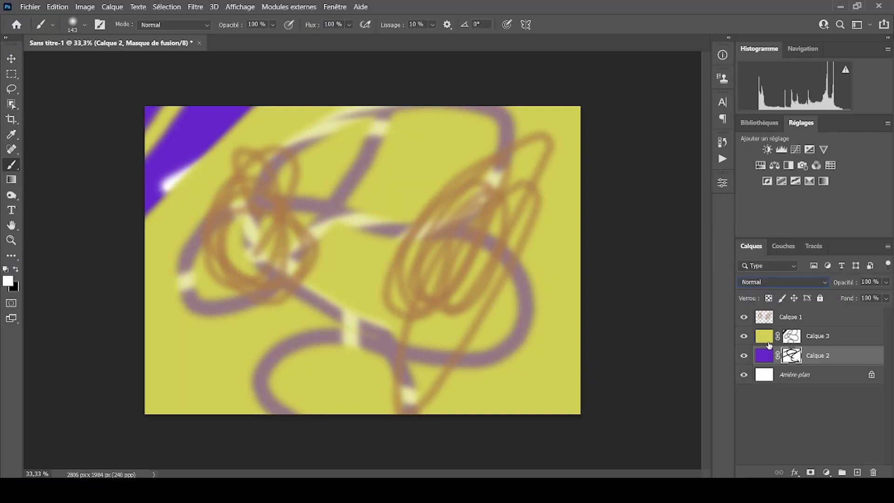
Set the blending mode of the yellow layer Calque 3 to Fondu.
{"action": "left_click", "coordinate": [764, 337]}
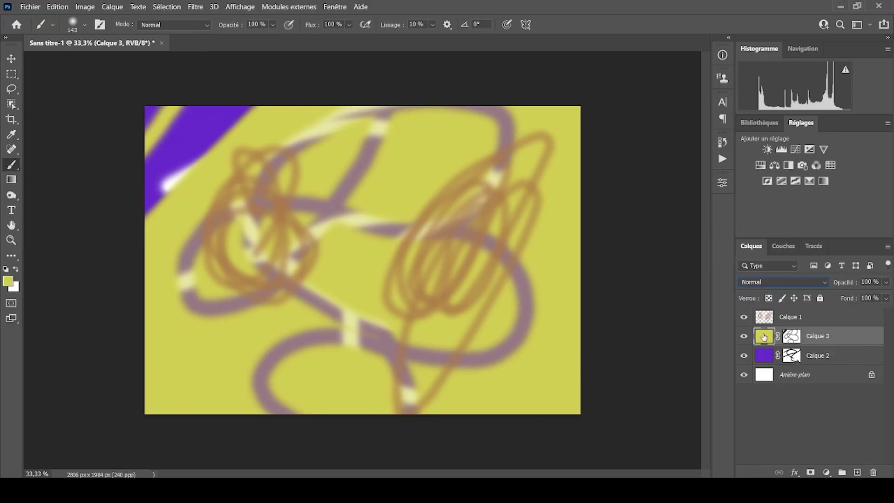
{"action": "left_click", "coordinate": [779, 281]}
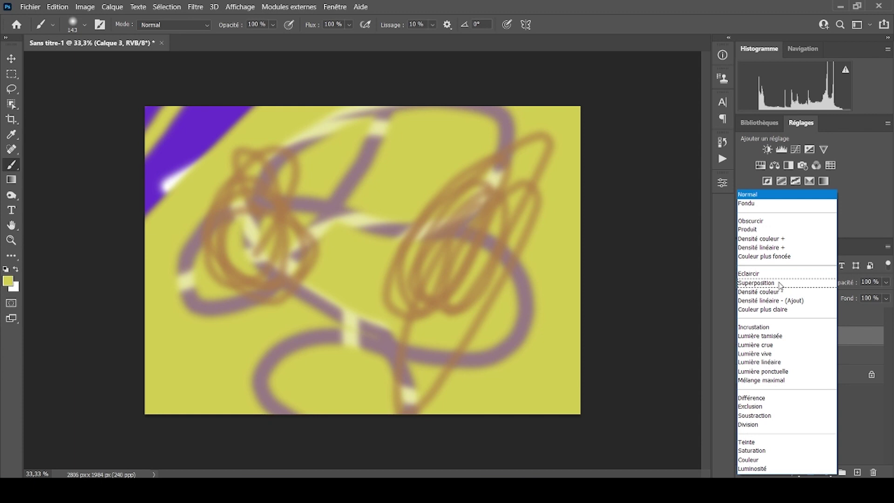
{"action": "left_click", "coordinate": [766, 195]}
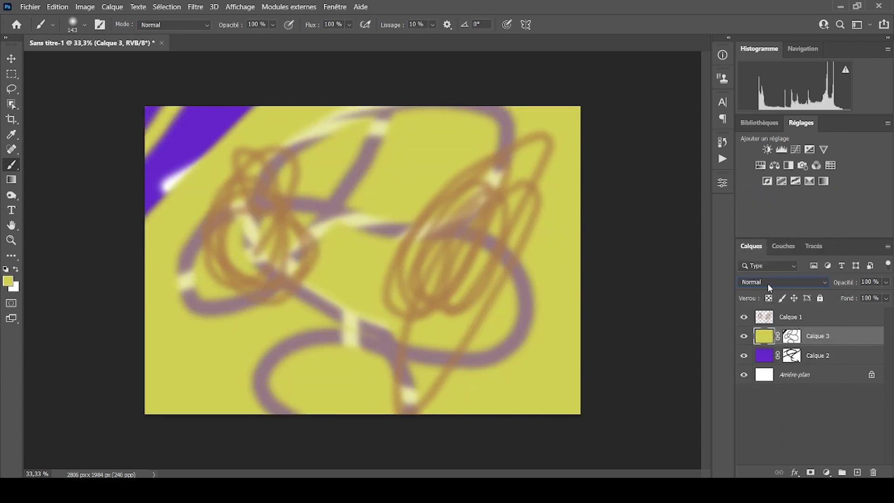
{"action": "left_click", "coordinate": [768, 282]}
{"action": "left_click", "coordinate": [762, 205]}
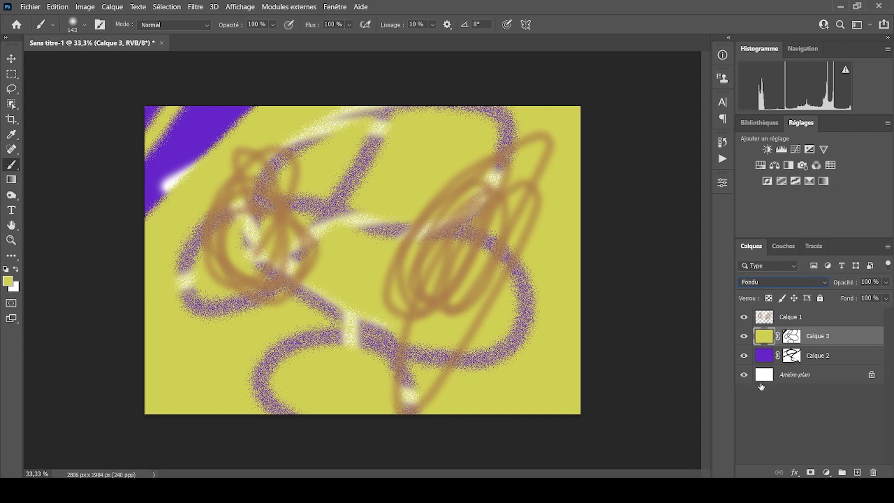
Try the darkening blending modes Obscurcir, Produit, Densité couleur + and Densité linéaire + on Calque 3.
{"action": "left_click", "coordinate": [770, 283]}
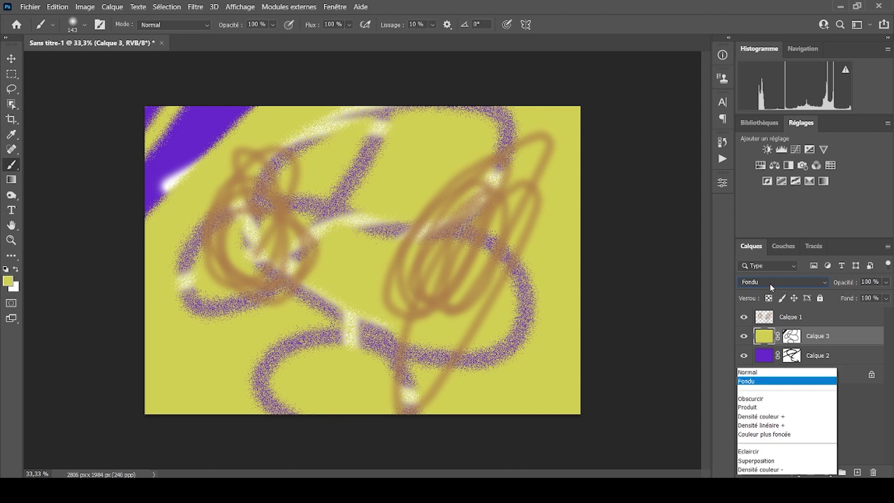
{"action": "left_click", "coordinate": [754, 204]}
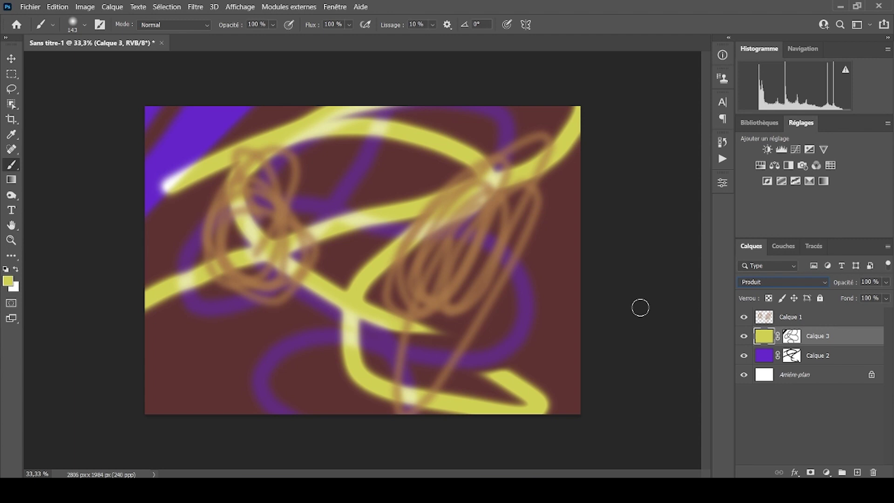
{"action": "key", "text": "Down"}
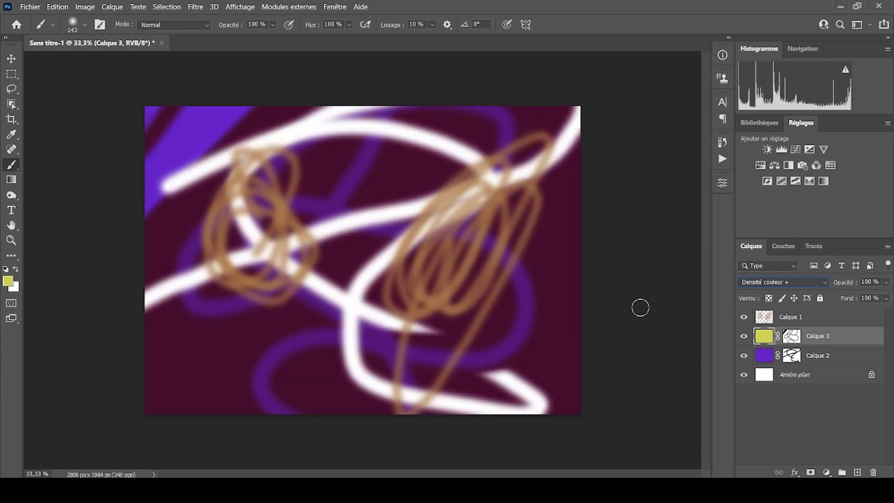
{"action": "key", "text": "Up"}
{"action": "key", "text": "Up"}
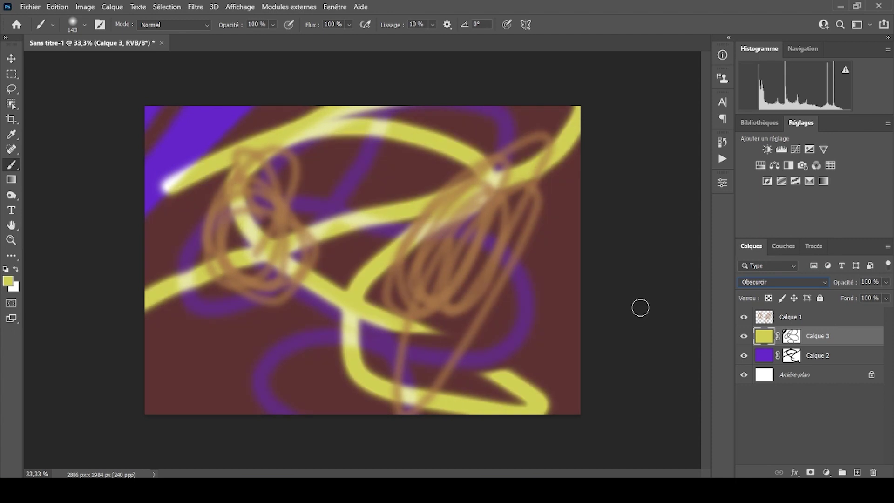
{"action": "key", "text": "Down"}
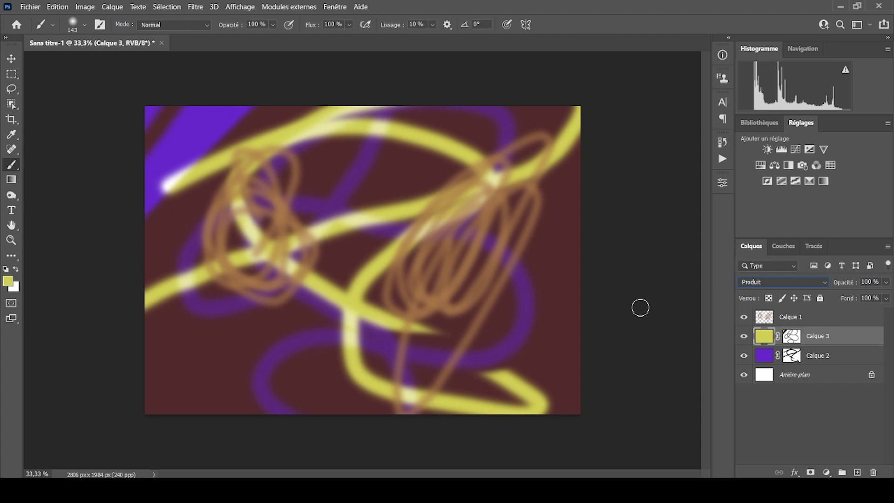
{"action": "key", "text": "Down"}
{"action": "key", "text": "Down"}
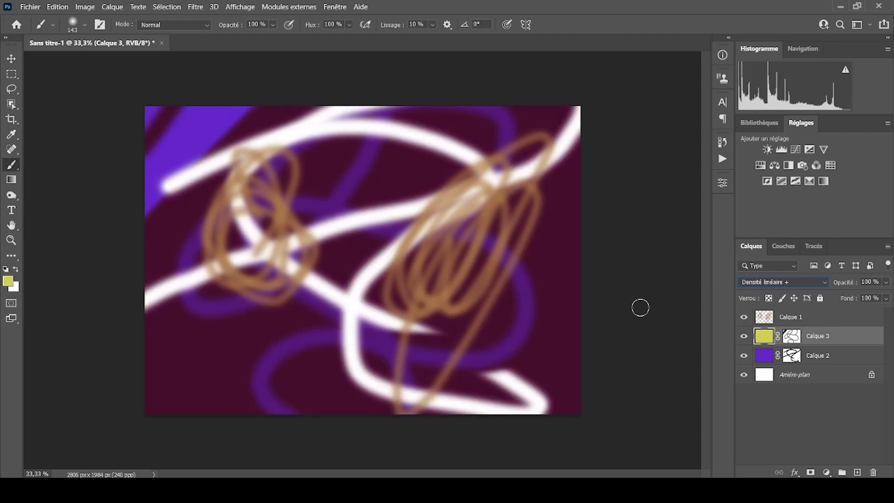
Step Calque 3's blending mode forward to Eclaircir.
{"action": "key", "text": "Down"}
{"action": "key", "text": "Down"}
{"action": "key", "text": "Down"}
{"action": "key", "text": "Down"}
{"action": "key", "text": "Down"}
{"action": "key", "text": "Down"}
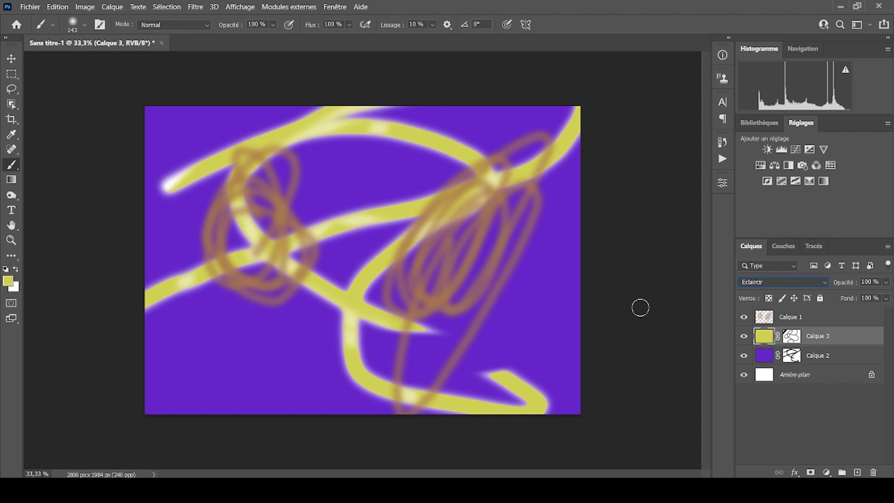
Try the contrast blending modes Incrustation, Lumière linéaire and Lumière ponctuelle on Calque 3.
{"action": "key", "text": "Down"}
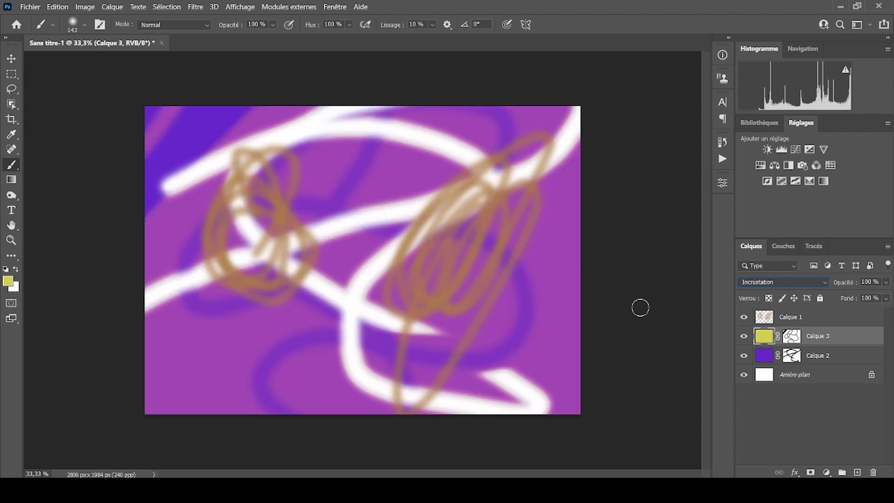
{"action": "key", "text": "Down"}
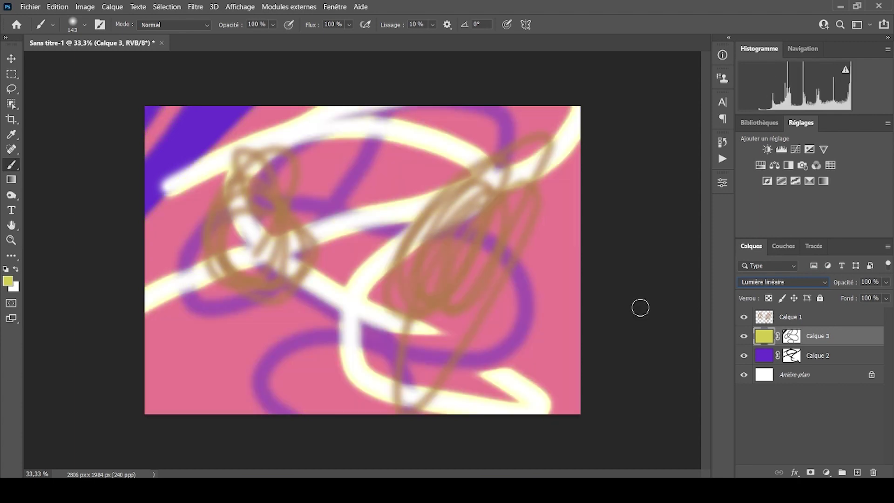
{"action": "key", "text": "Down"}
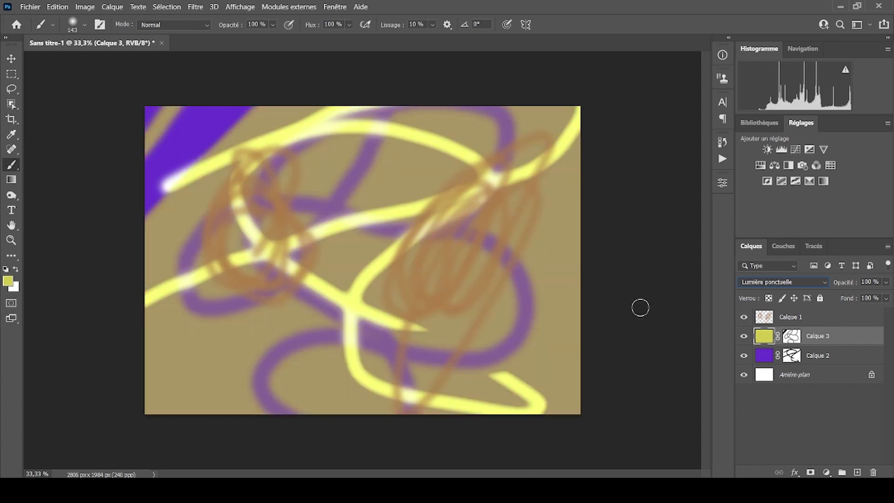
Try the comparative blending modes on Calque 3, including Exclusion and Division.
{"action": "key", "text": "Down"}
{"action": "key", "text": "Down"}
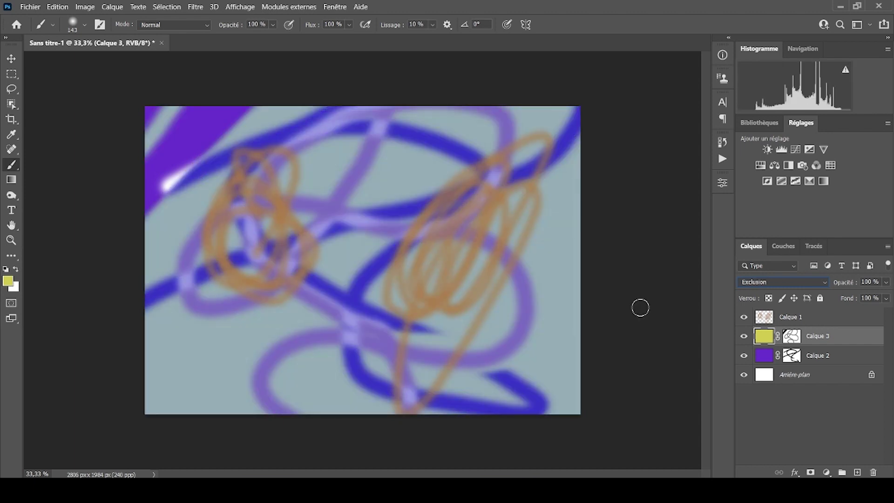
{"action": "key", "text": "Down"}
{"action": "key", "text": "Down"}
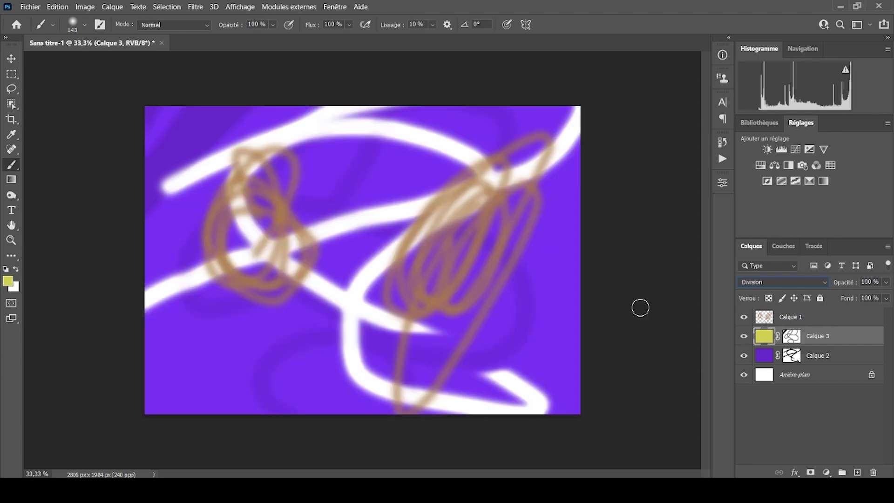
{"action": "key", "text": "Down"}
{"action": "key", "text": "Down"}
Step Calque 3's blending mode back through Exclusion, Lumière linéaire and Lumière crue.
{"action": "key", "text": "Up"}
{"action": "key", "text": "Up"}
{"action": "key", "text": "Up"}
{"action": "key", "text": "Up"}
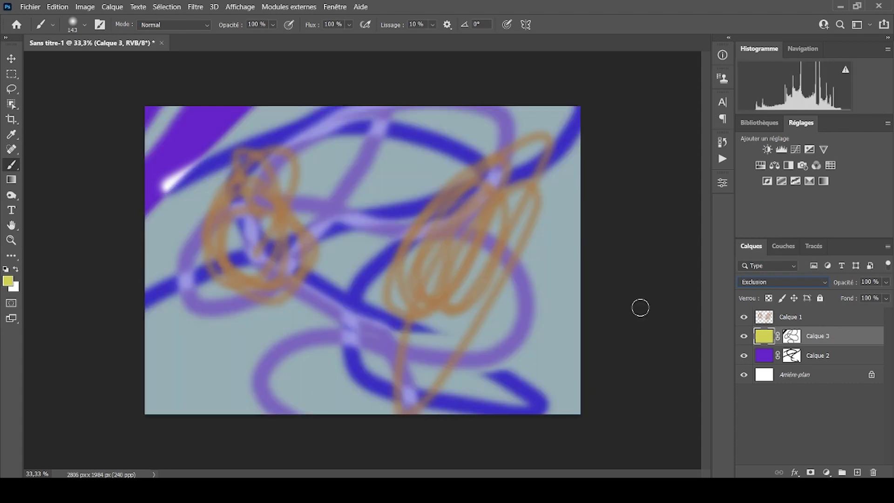
{"action": "key", "text": "Up"}
{"action": "key", "text": "Up"}
{"action": "key", "text": "Up"}
{"action": "key", "text": "Up"}
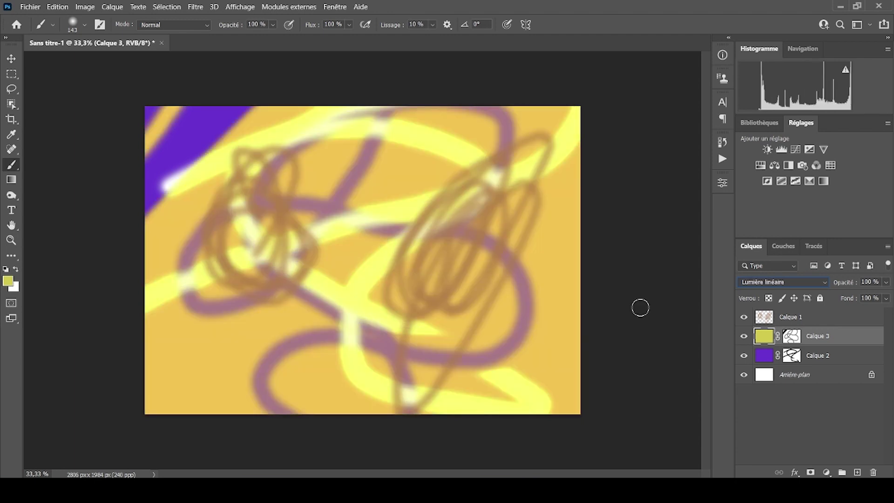
{"action": "key", "text": "Up"}
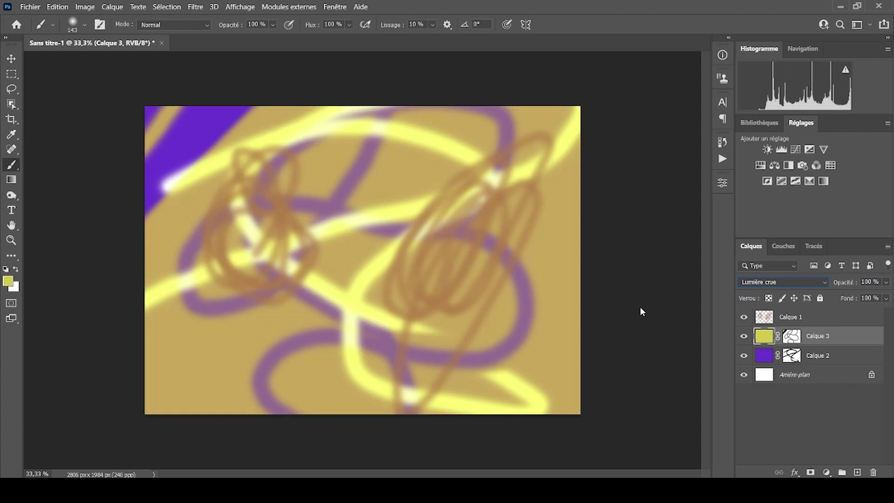
{"action": "key", "text": "Up"}
{"action": "key", "text": "Up"}
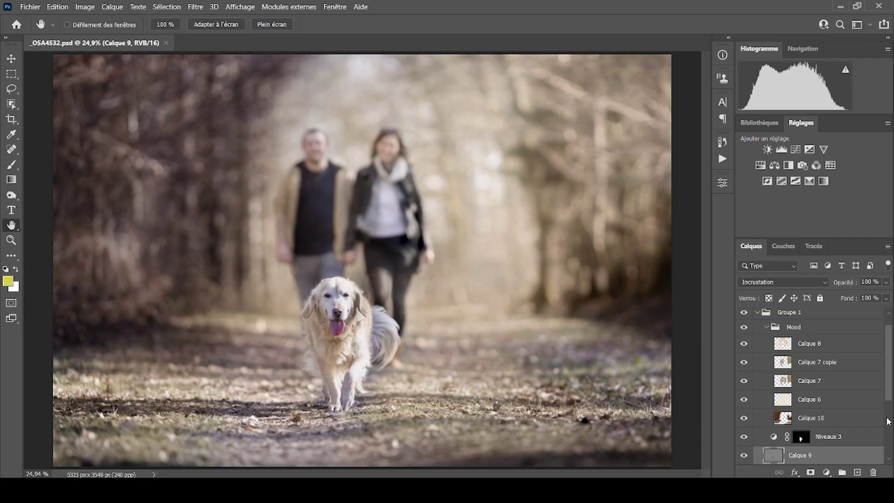
Hide and show Groupe 1 in _OSA4532.psd to compare the dog photo with and without its edits.
{"action": "scroll", "coordinate": [888, 421], "scroll_direction": "down", "scroll_amount": 3}
{"action": "left_click_drag", "start_coordinate": [889, 422], "coordinate": [885, 333]}
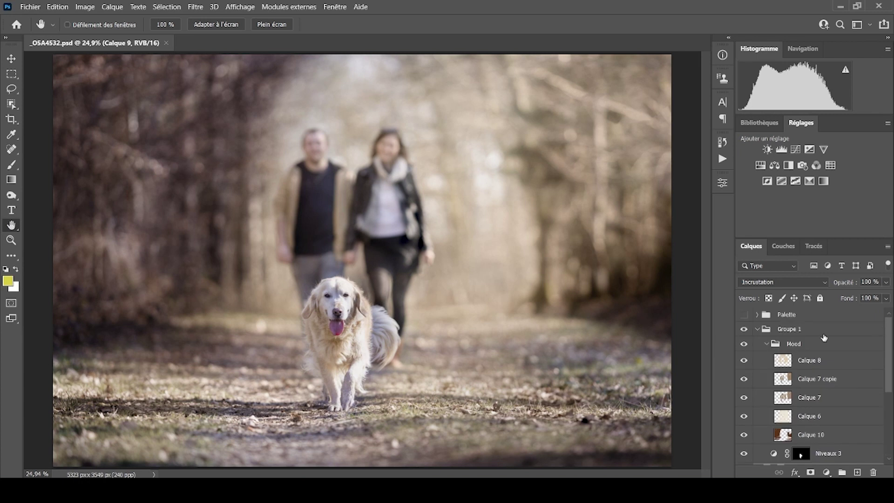
{"action": "left_click", "coordinate": [744, 332]}
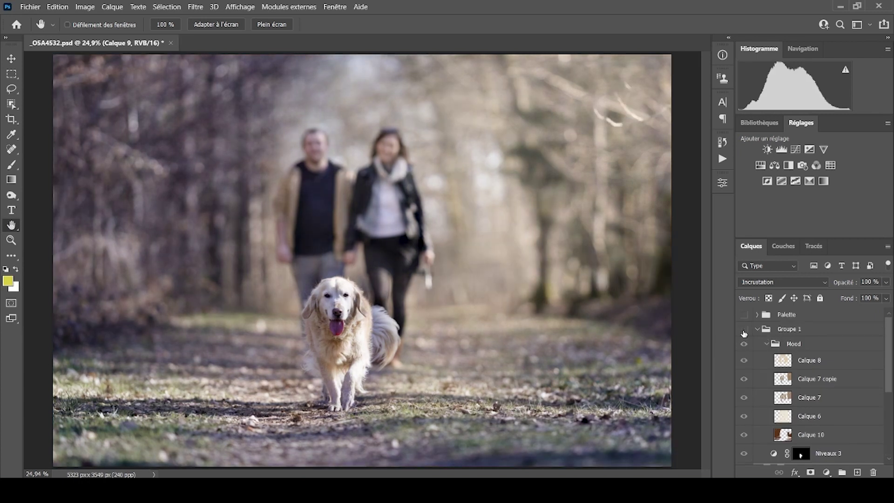
{"action": "left_click", "coordinate": [744, 330]}
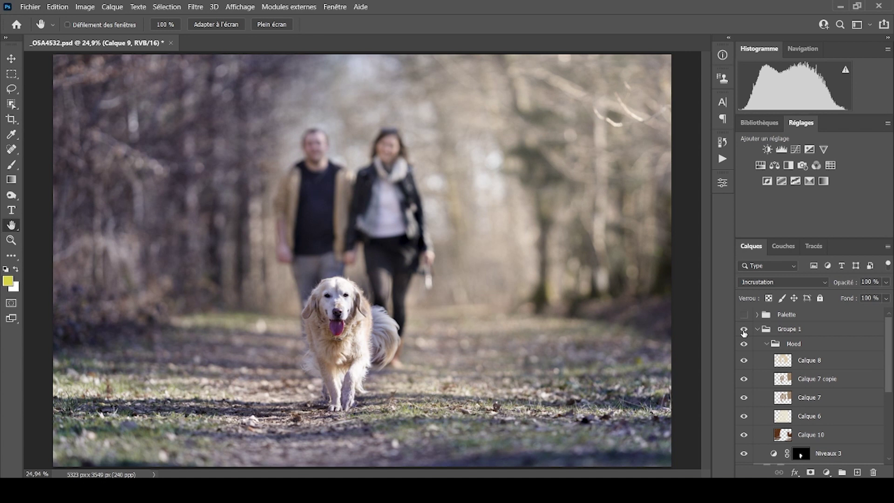
Inspect the bottom layers Arrière-plan, Calque 1 and Calque 11, hiding and showing Calque 11 to compare its effect.
{"action": "scroll", "coordinate": [791, 396], "scroll_direction": "down", "scroll_amount": 5}
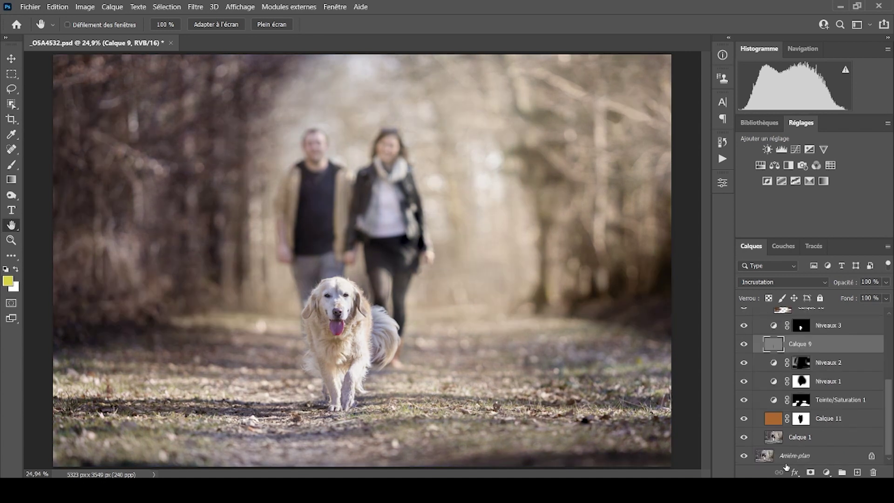
{"action": "left_click", "coordinate": [833, 459]}
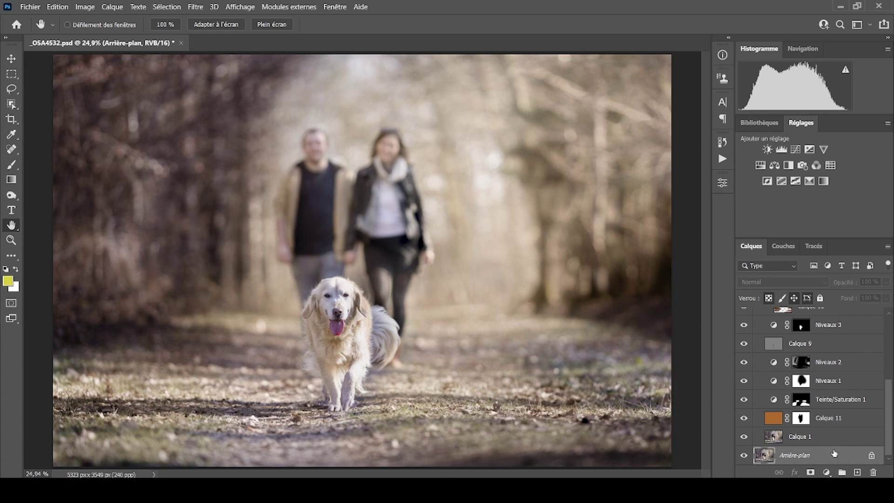
{"action": "left_click", "coordinate": [780, 440]}
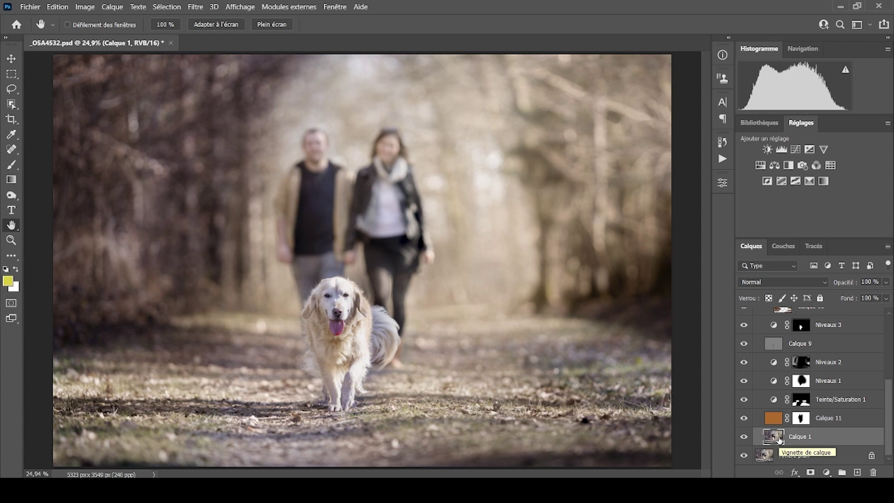
{"action": "left_click", "coordinate": [766, 421]}
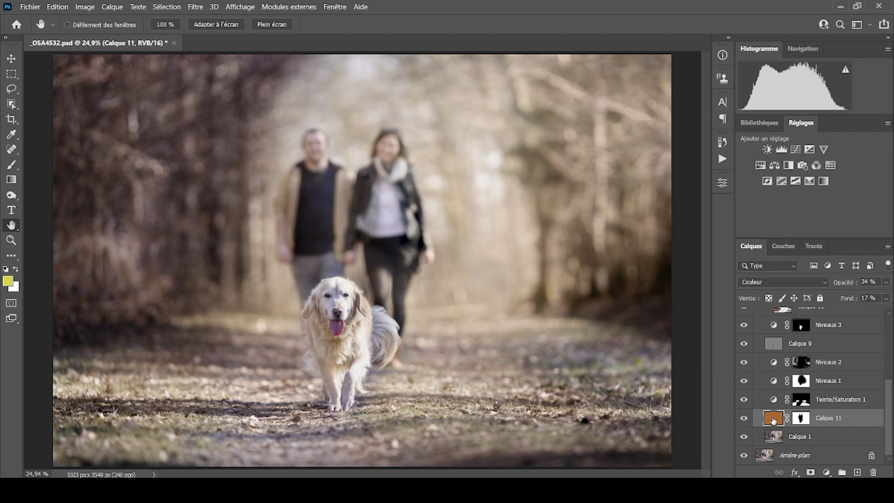
{"action": "left_click", "coordinate": [746, 419]}
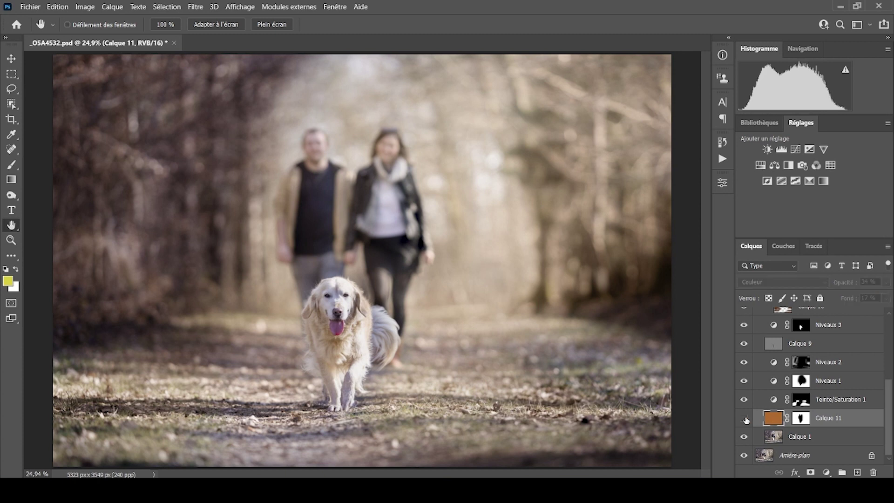
{"action": "left_click", "coordinate": [745, 419]}
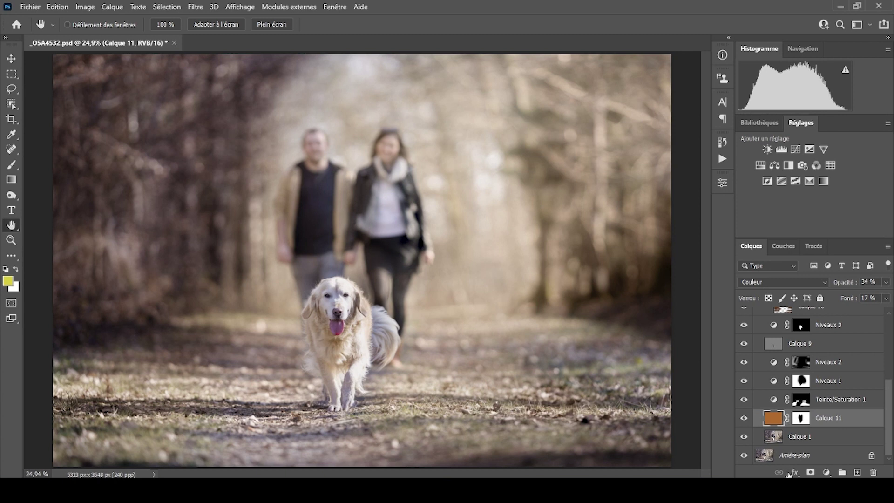
Select the Teinte/Saturation 1 adjustment layer and hide and show it to compare the photo.
{"action": "left_click", "coordinate": [745, 399]}
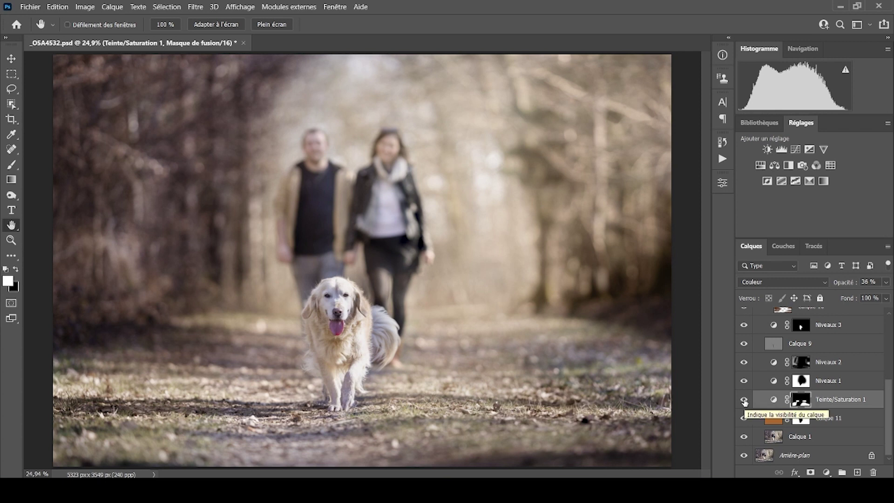
{"action": "left_click", "coordinate": [745, 399]}
{"action": "left_click", "coordinate": [745, 399]}
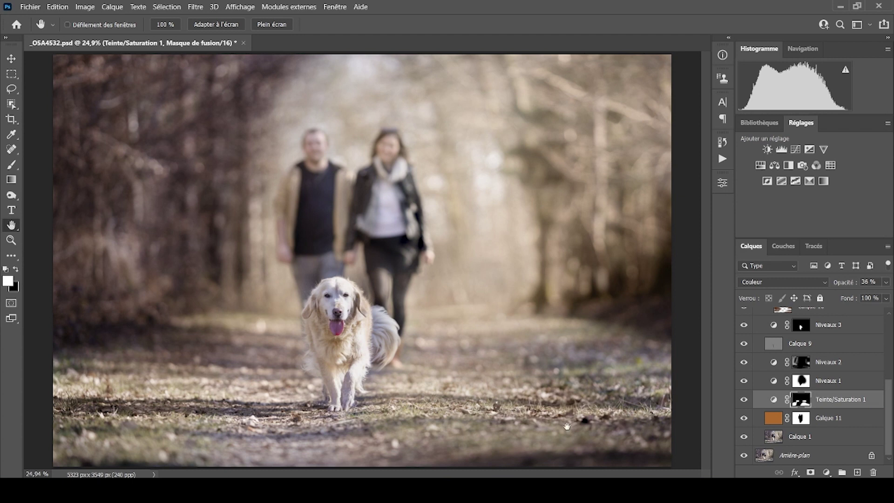
Inspect the Niveaux 1 adjustment layer, alternating between its adjustment and its layer mask.
{"action": "left_click", "coordinate": [776, 385]}
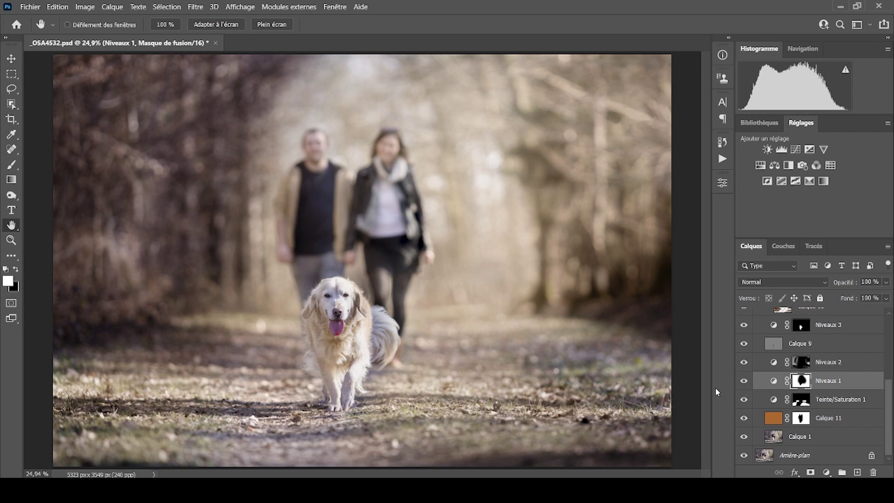
{"action": "left_click", "coordinate": [774, 383]}
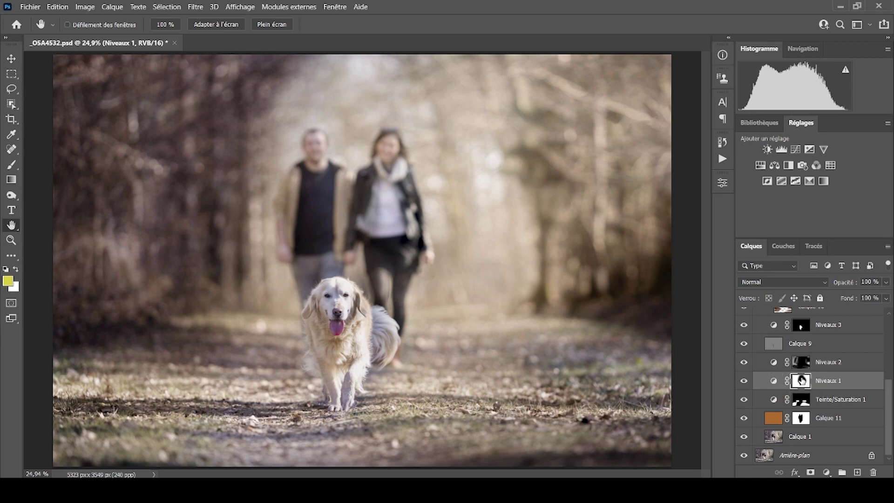
{"action": "left_click", "coordinate": [801, 383]}
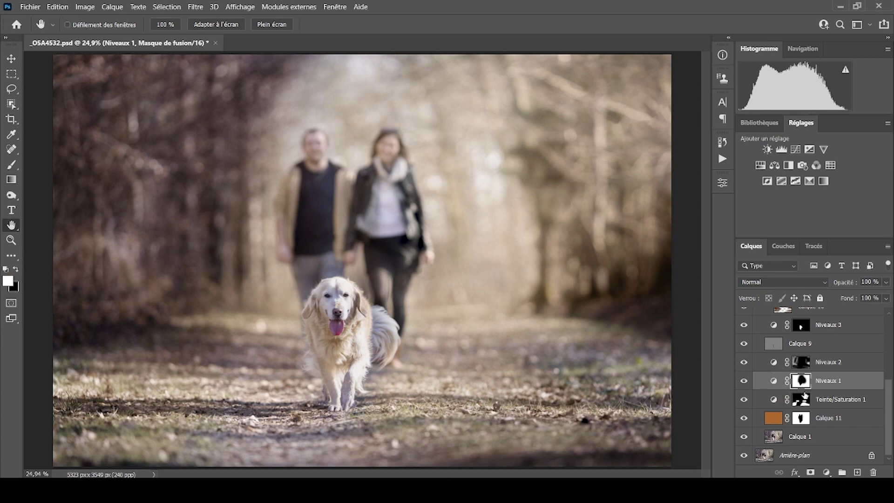
{"action": "left_click", "coordinate": [774, 382]}
{"action": "left_click", "coordinate": [806, 383]}
Inspect the Niveaux 2 layer and Calque 9, viewing the available blending modes for Calque 9.
{"action": "left_click", "coordinate": [784, 364]}
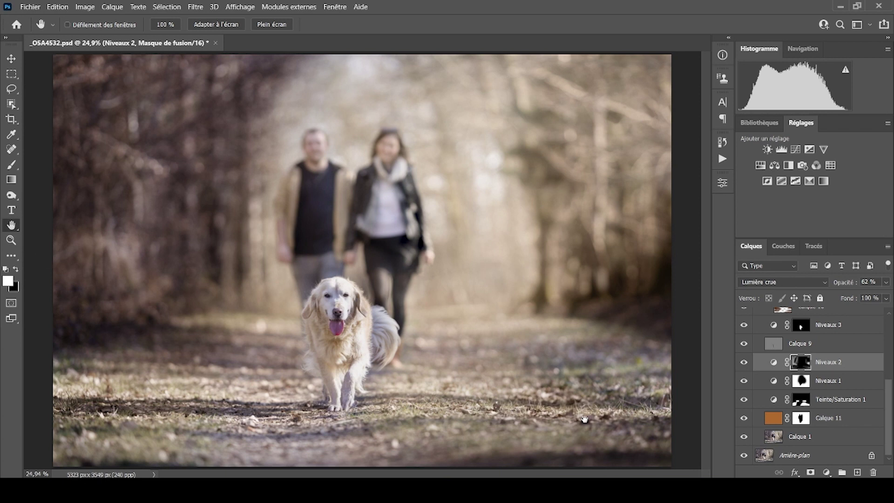
{"action": "left_click", "coordinate": [774, 362]}
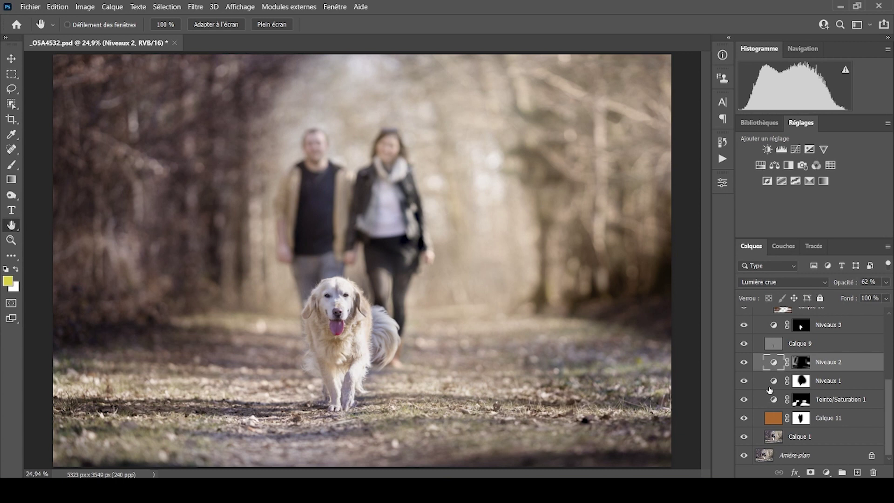
{"action": "left_click", "coordinate": [773, 344]}
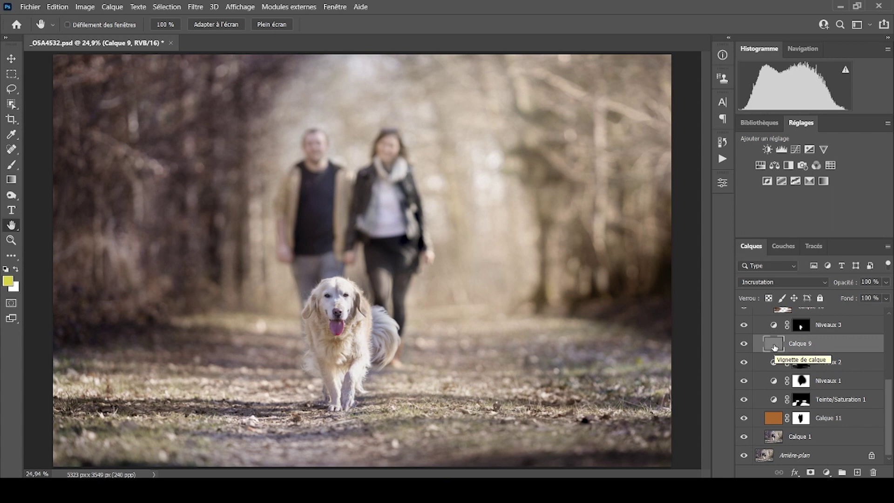
{"action": "left_click", "coordinate": [783, 283]}
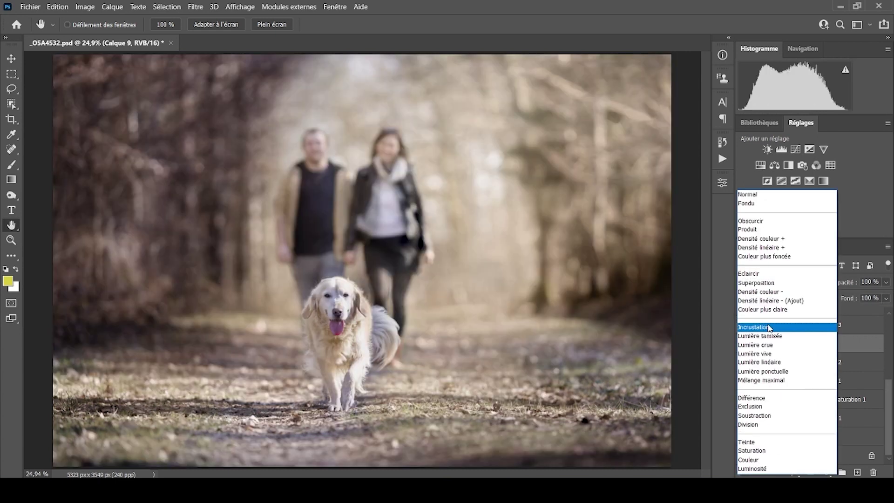
{"action": "left_click", "coordinate": [774, 355]}
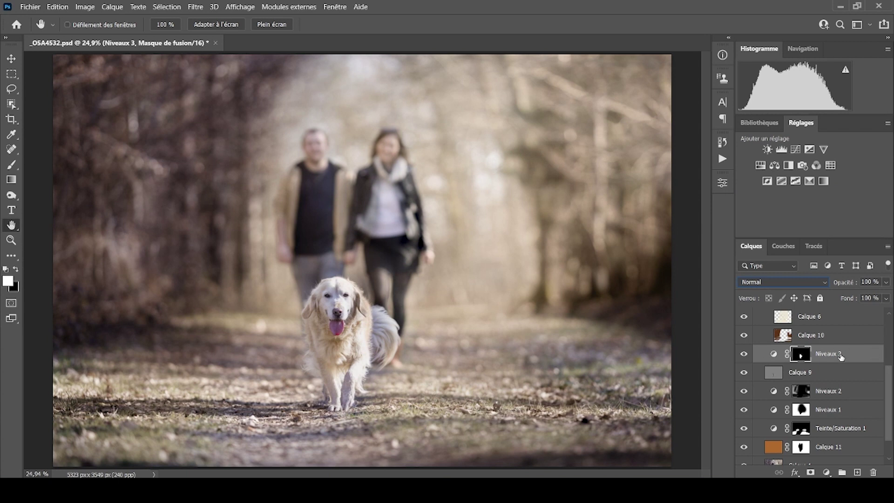
Inspect the Mood group's layers Calque 10, Calque 6, Calque 7 copie and Calque 8 with their blending modes and opacities.
{"action": "scroll", "coordinate": [792, 354], "scroll_direction": "up", "scroll_amount": 2}
{"action": "left_click", "coordinate": [864, 339]}
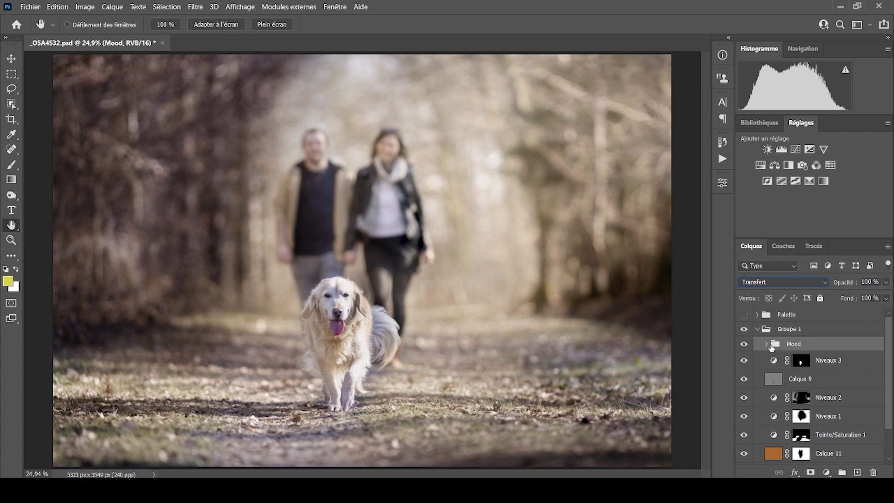
{"action": "left_click", "coordinate": [765, 345]}
{"action": "scroll", "coordinate": [805, 389], "scroll_direction": "down", "scroll_amount": 1}
{"action": "key", "text": "shift+alt+c"}
{"action": "left_click", "coordinate": [788, 413]}
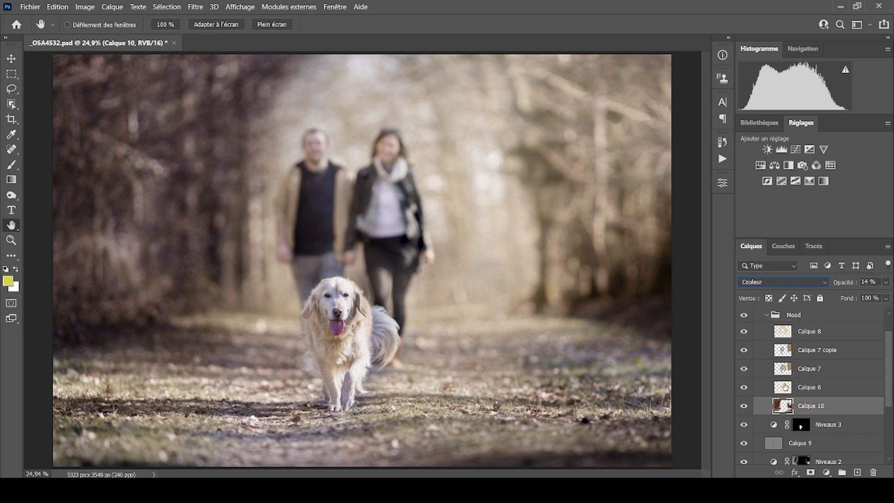
{"action": "left_click", "coordinate": [786, 386]}
{"action": "left_click", "coordinate": [785, 349]}
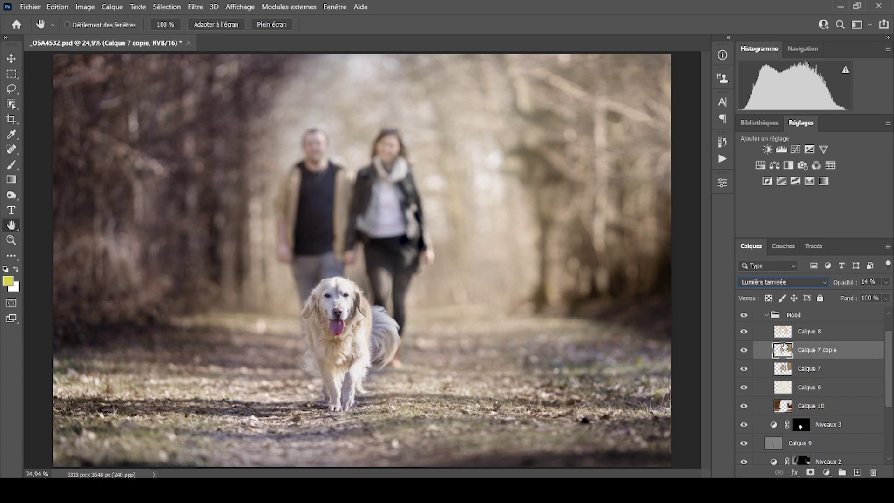
{"action": "left_click", "coordinate": [784, 340]}
Check the blending modes of Calque 7 and Calque 6, and collapse the Mood group.
{"action": "scroll", "coordinate": [784, 340], "scroll_direction": "up", "scroll_amount": 2}
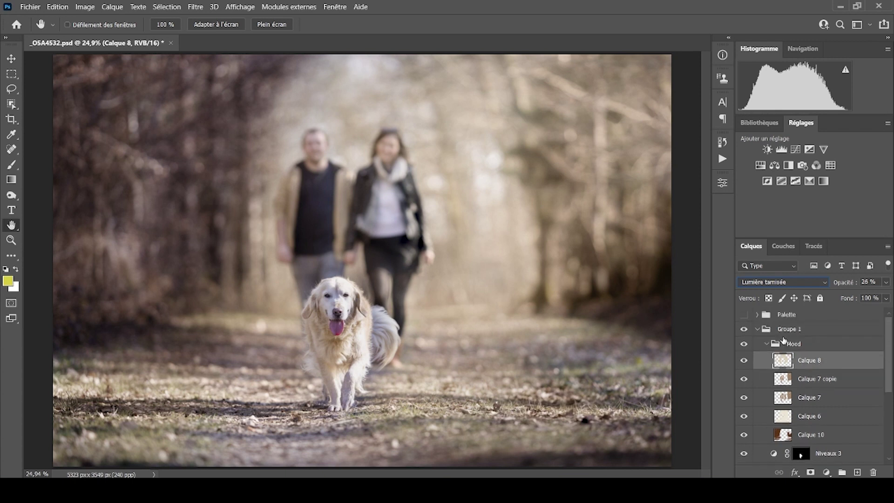
{"action": "left_click", "coordinate": [790, 385]}
{"action": "left_click", "coordinate": [788, 404]}
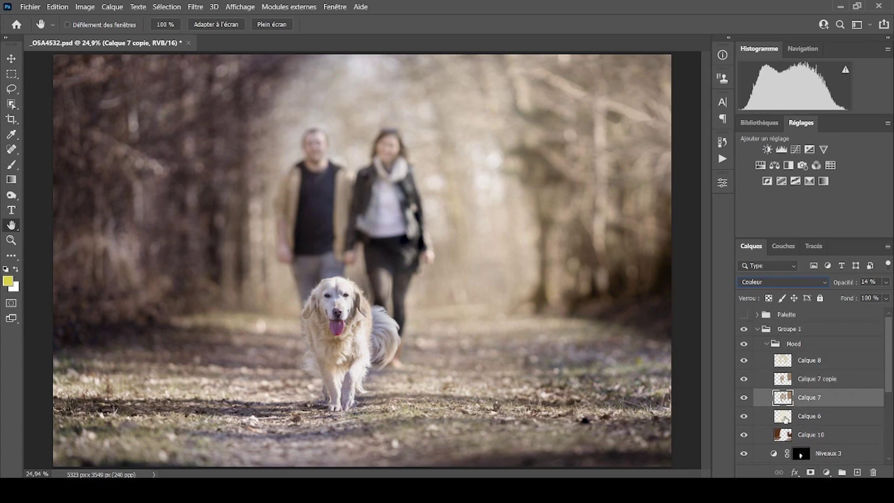
{"action": "left_click", "coordinate": [786, 419]}
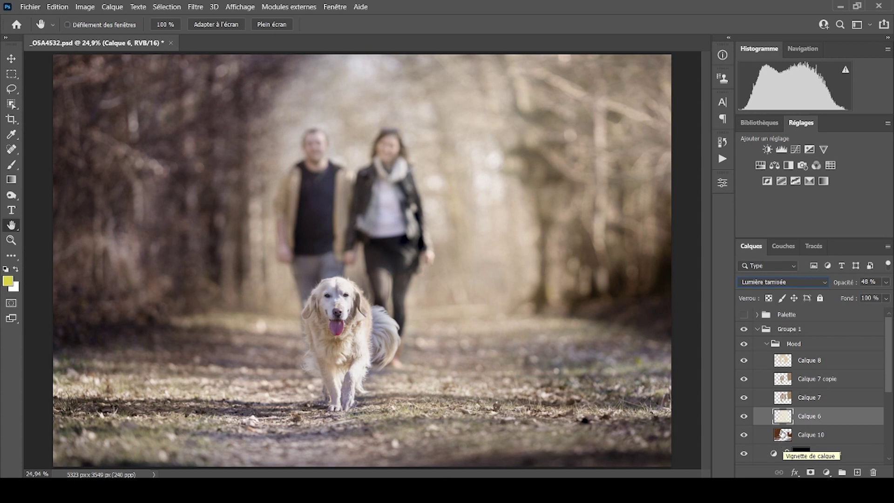
{"action": "left_click", "coordinate": [767, 344]}
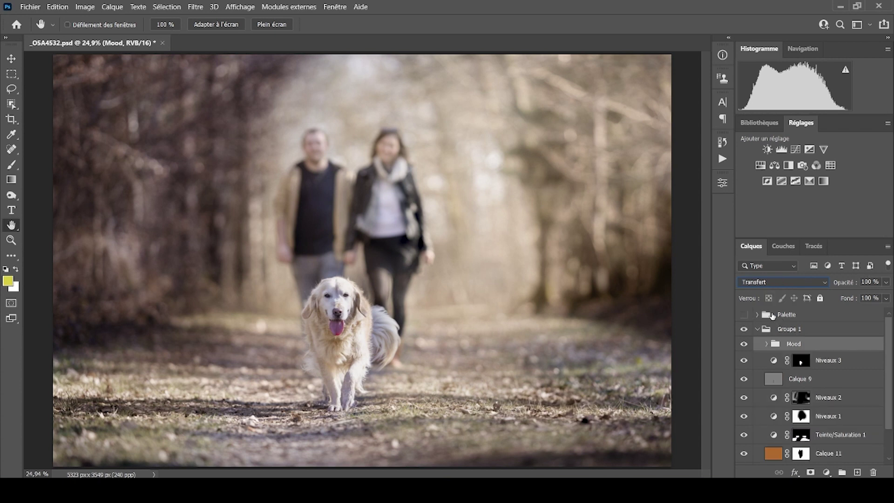
Show the Palette group to view its colour swatches over the photo, and hide it again.
{"action": "left_click", "coordinate": [770, 316]}
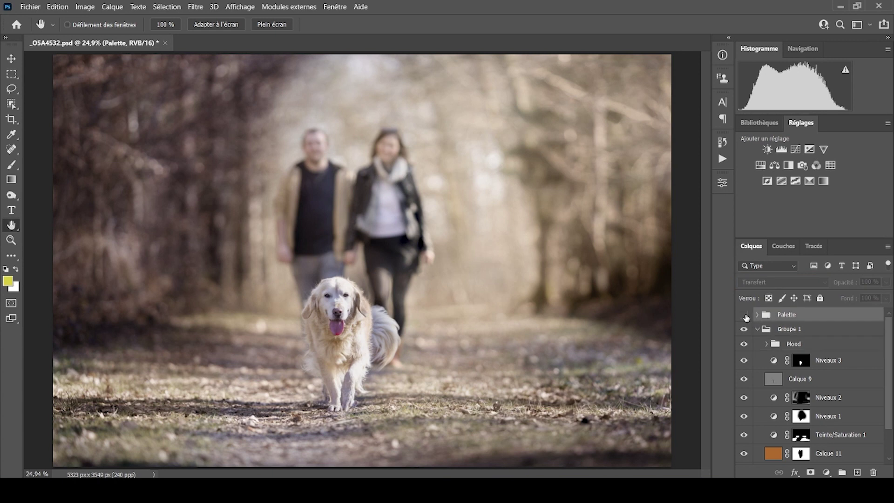
{"action": "left_click", "coordinate": [744, 315]}
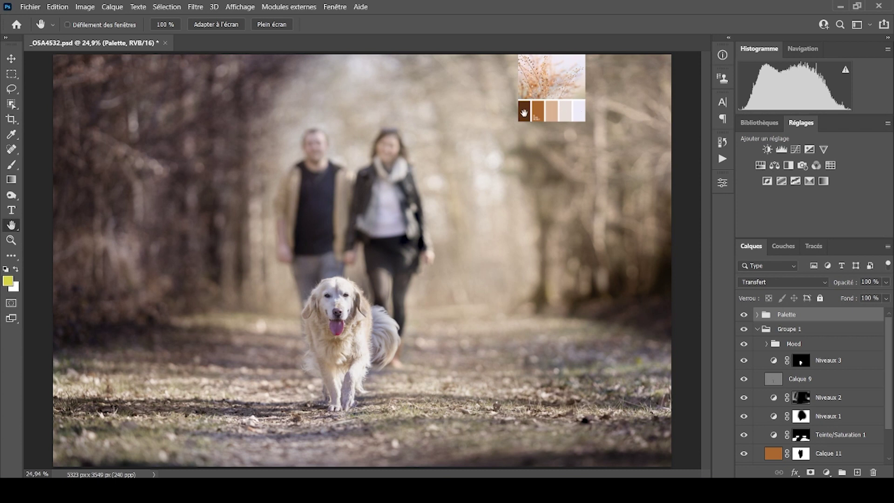
{"action": "left_click", "coordinate": [744, 314]}
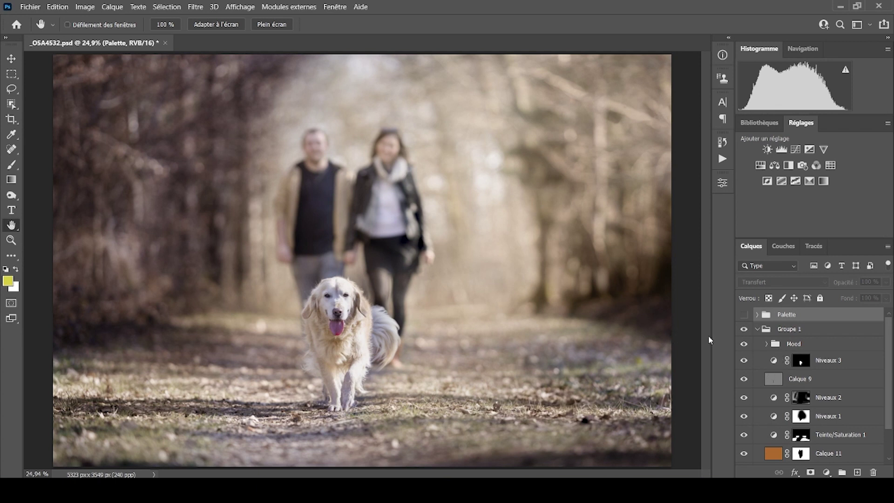
Switch to the _OSA3755.psd document and expand the Montage de base group to view its source photo layers.
{"action": "mouse_move", "coordinate": [329, 491]}
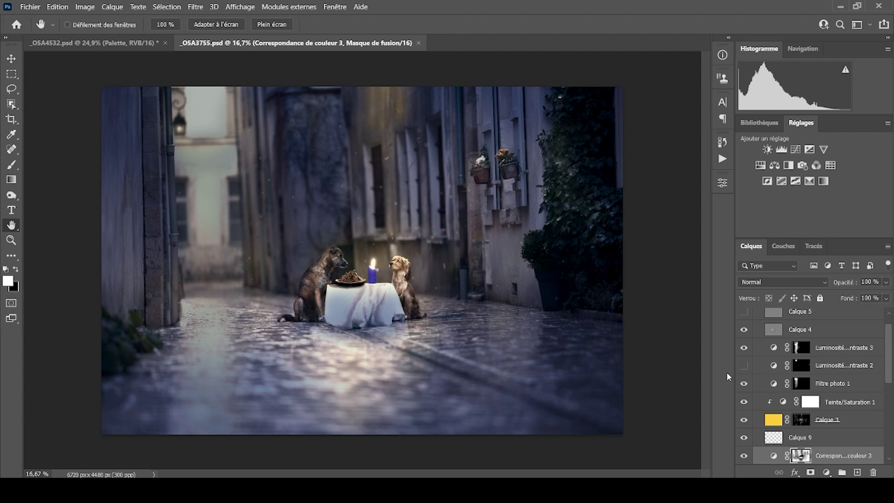
{"action": "scroll", "coordinate": [891, 392], "scroll_direction": "down", "scroll_amount": 2}
{"action": "scroll", "coordinate": [891, 319], "scroll_direction": "up", "scroll_amount": 4}
{"action": "left_click_drag", "start_coordinate": [890, 320], "coordinate": [890, 442]}
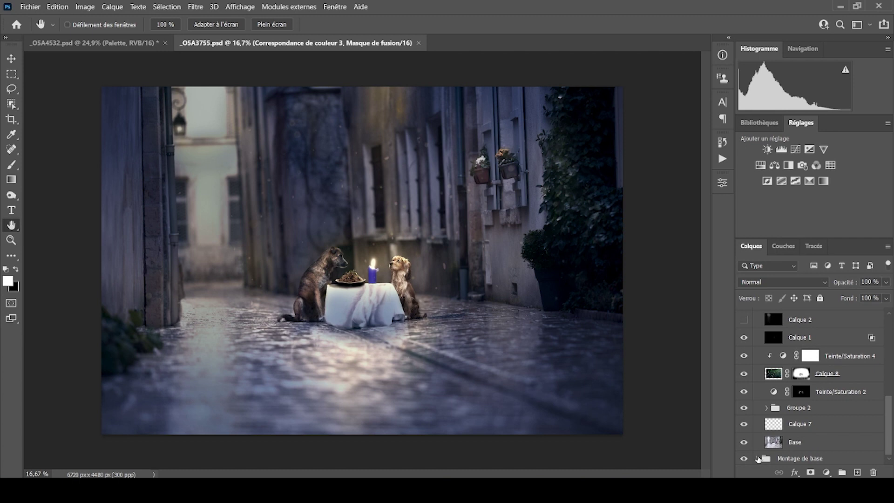
{"action": "left_click", "coordinate": [758, 459]}
{"action": "scroll", "coordinate": [774, 432], "scroll_direction": "down", "scroll_amount": 3}
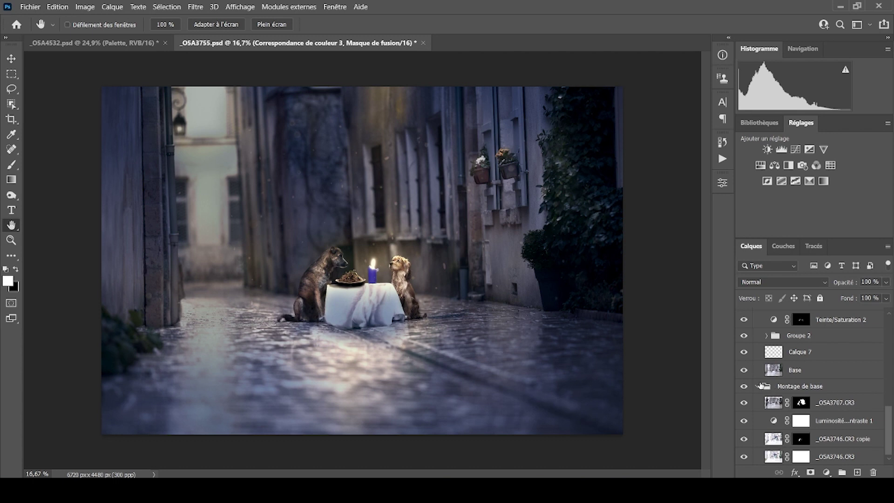
Collapse the Montage de base group and examine the layers inside Groupe 2 before collapsing it too.
{"action": "left_click", "coordinate": [758, 386]}
{"action": "left_click", "coordinate": [764, 408]}
{"action": "left_click", "coordinate": [764, 408]}
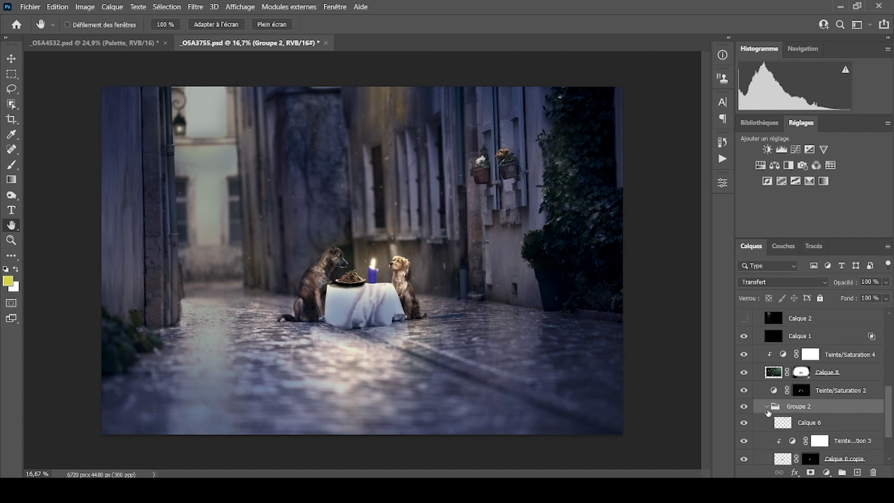
{"action": "mouse_move", "coordinate": [892, 413]}
{"action": "left_mouse_down"}
{"action": "mouse_move", "coordinate": [893, 438]}
{"action": "mouse_move", "coordinate": [891, 420]}
{"action": "left_mouse_up"}
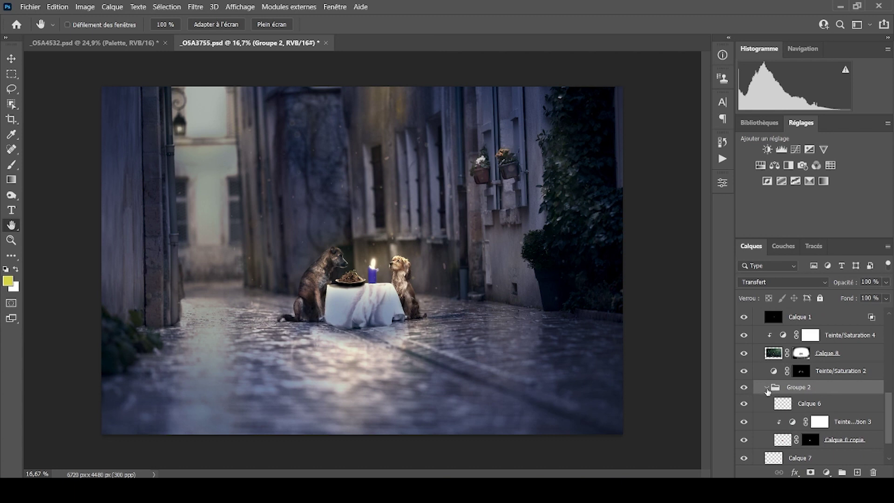
{"action": "left_click", "coordinate": [768, 391]}
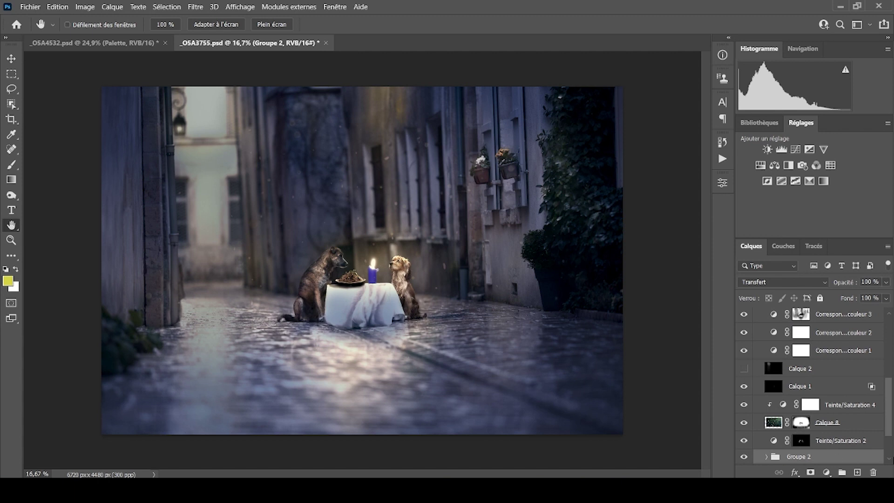
Look over the layer stack of the street montage from Groupe 1 down to Base.
{"action": "left_click_drag", "start_coordinate": [890, 418], "coordinate": [881, 357]}
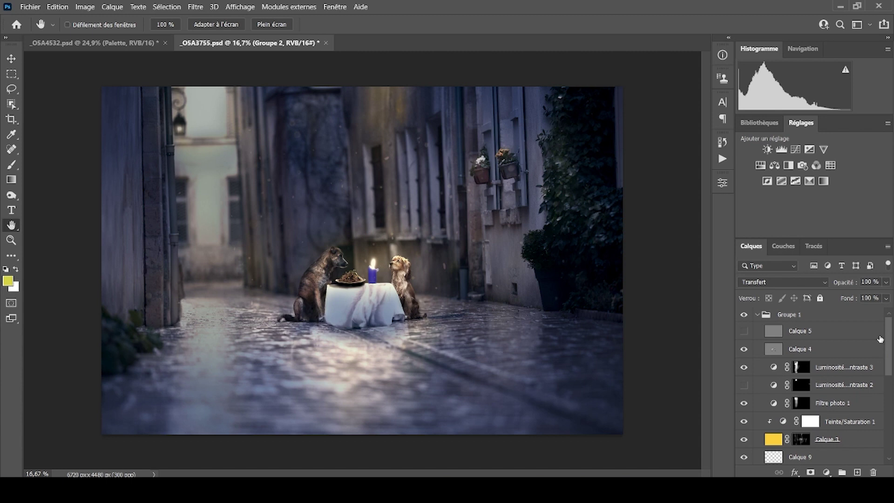
{"action": "scroll", "coordinate": [885, 363], "scroll_direction": "down", "scroll_amount": 3}
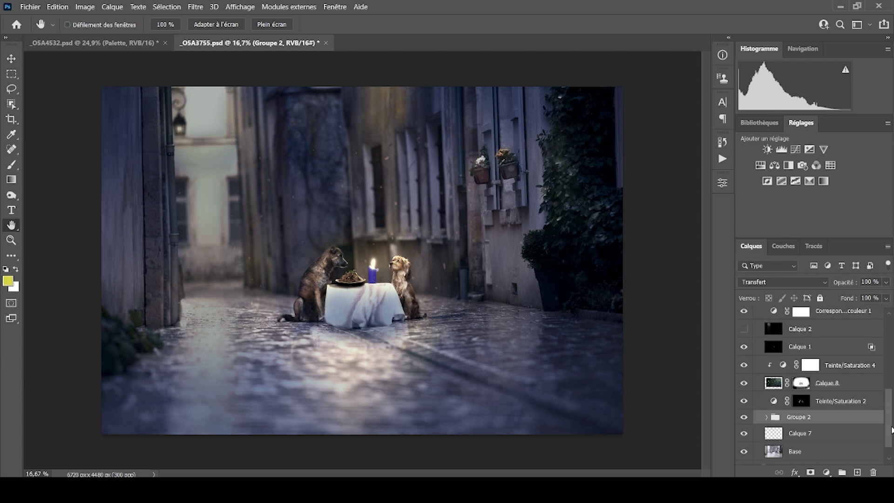
{"action": "scroll", "coordinate": [878, 367], "scroll_direction": "up", "scroll_amount": 1}
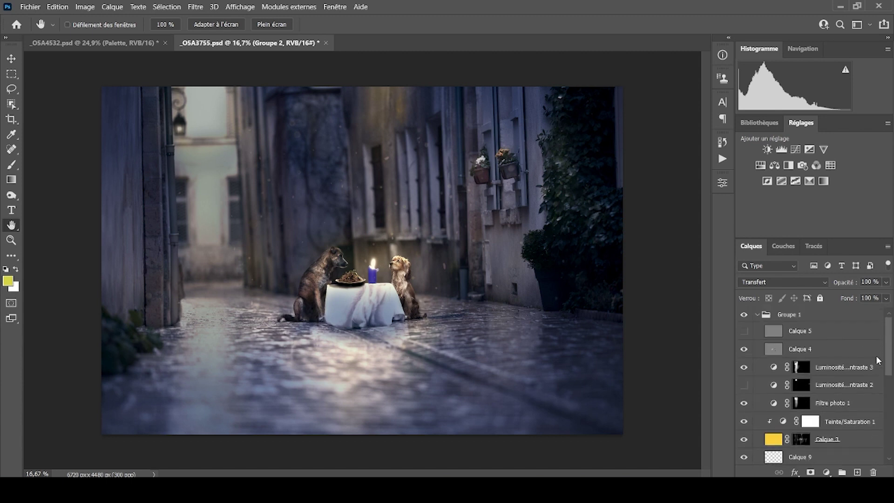